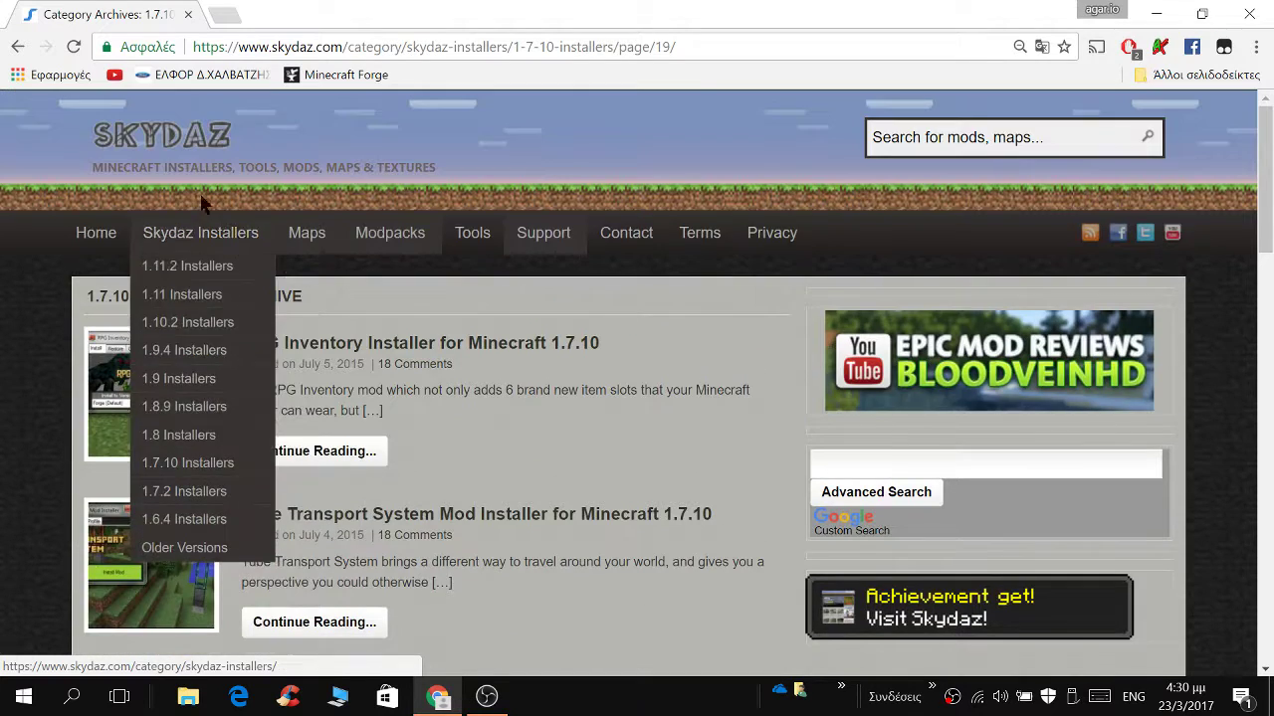
Open The Fallout Mod Installer Minecraft 1.7.10 page from the 1.7.10 installers archive.
mouse_move(199, 547)
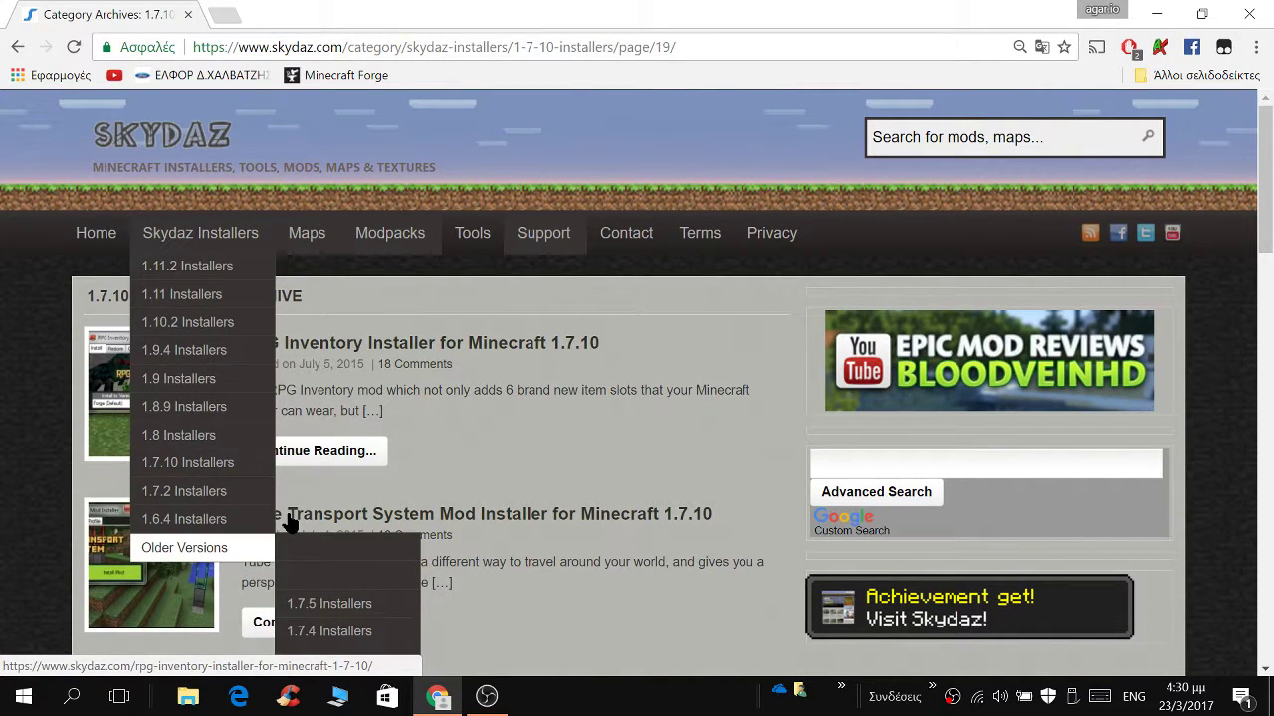
scroll(328, 423, "down", 8)
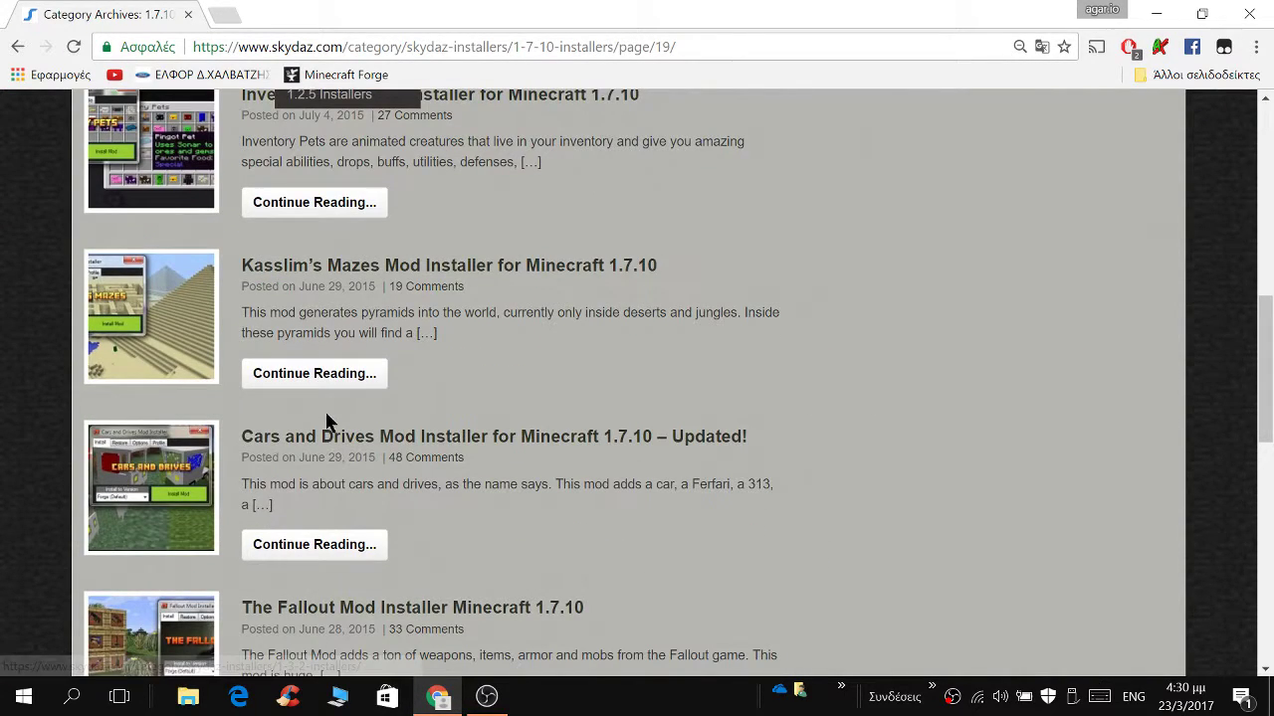
scroll(239, 378, "up", 1)
scroll(239, 378, "down", 3)
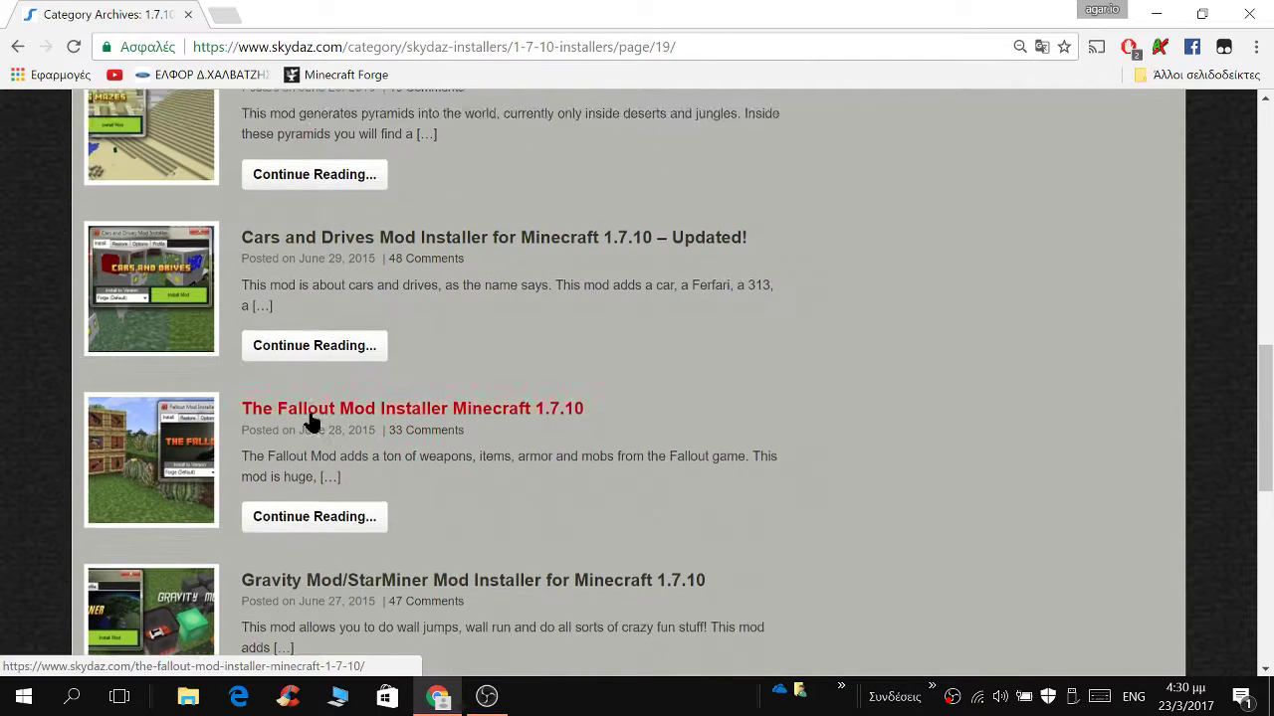
left_click(388, 378)
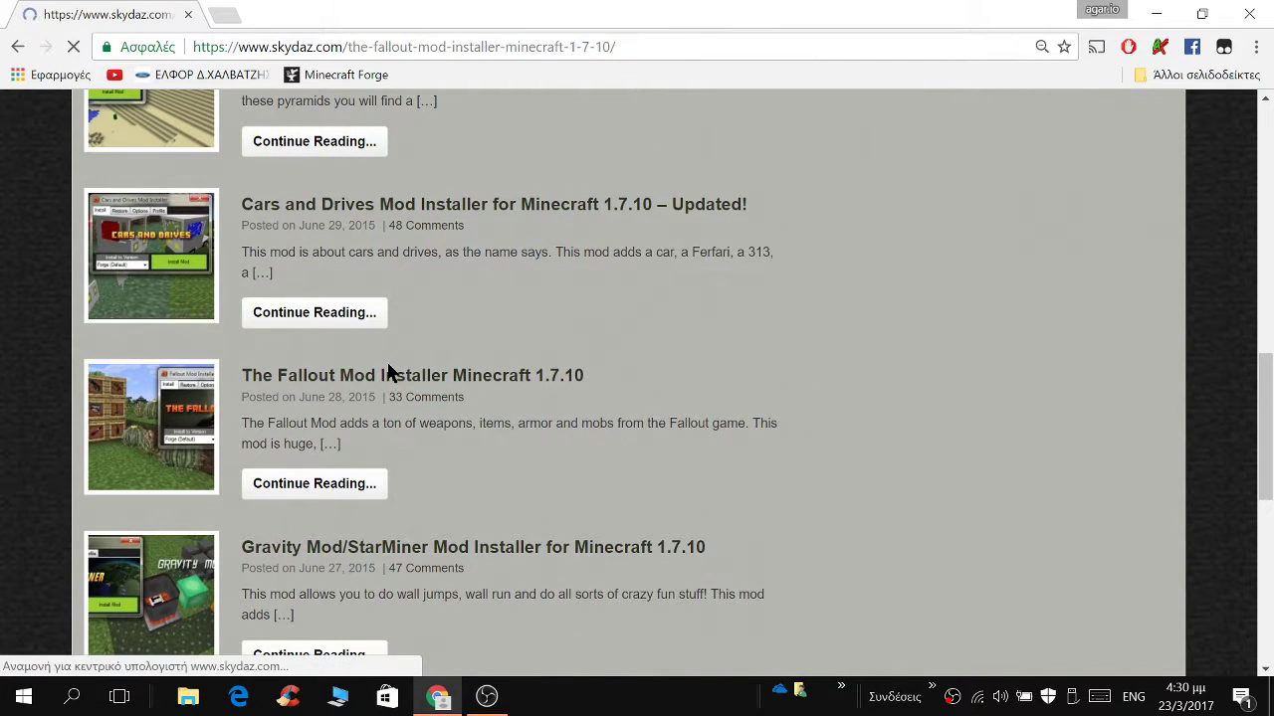
Download the .exe version of the Fallout Mod installer from the page's Downloads section.
scroll(529, 411, "down", 1)
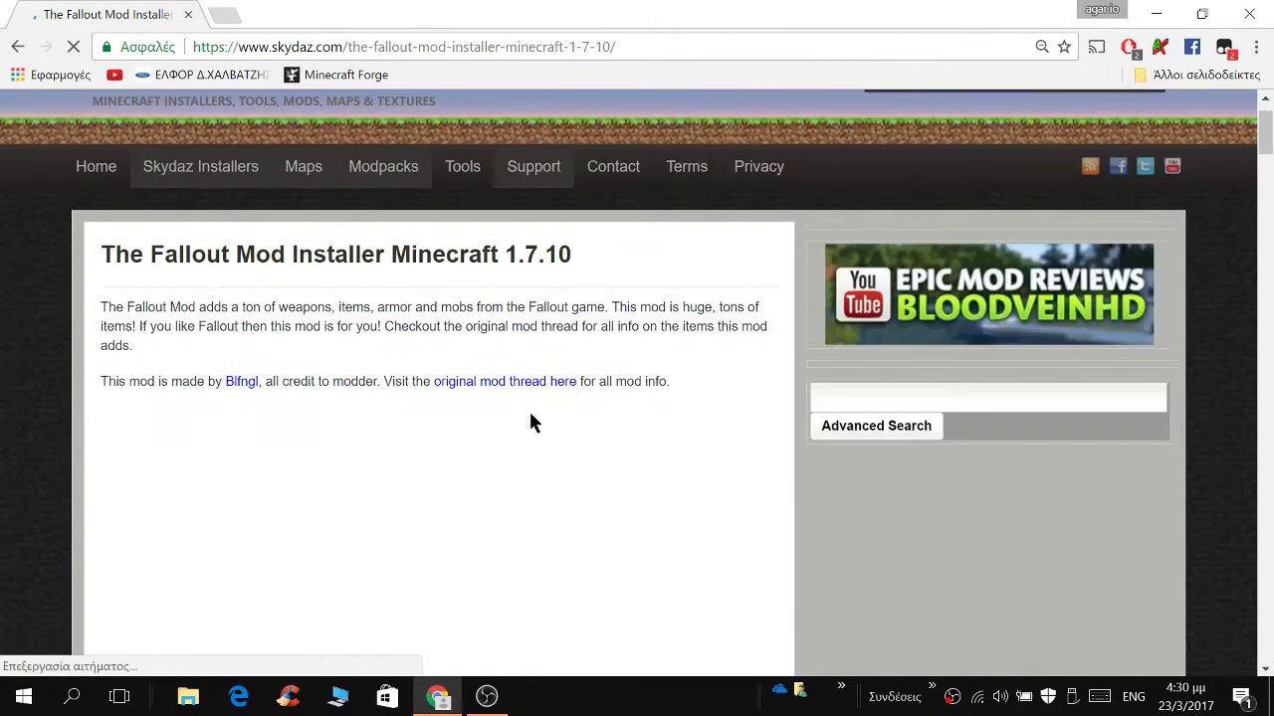
scroll(554, 420, "down", 3)
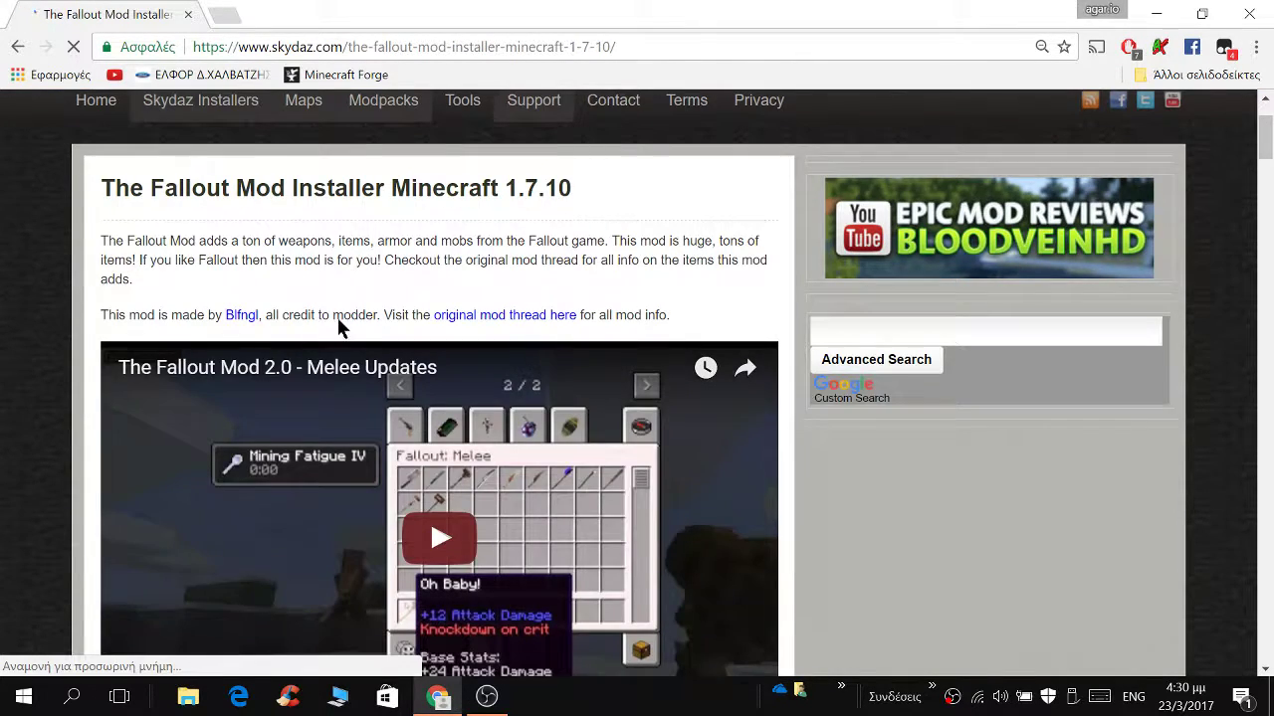
scroll(338, 318, "down", 2)
scroll(378, 335, "down", 7)
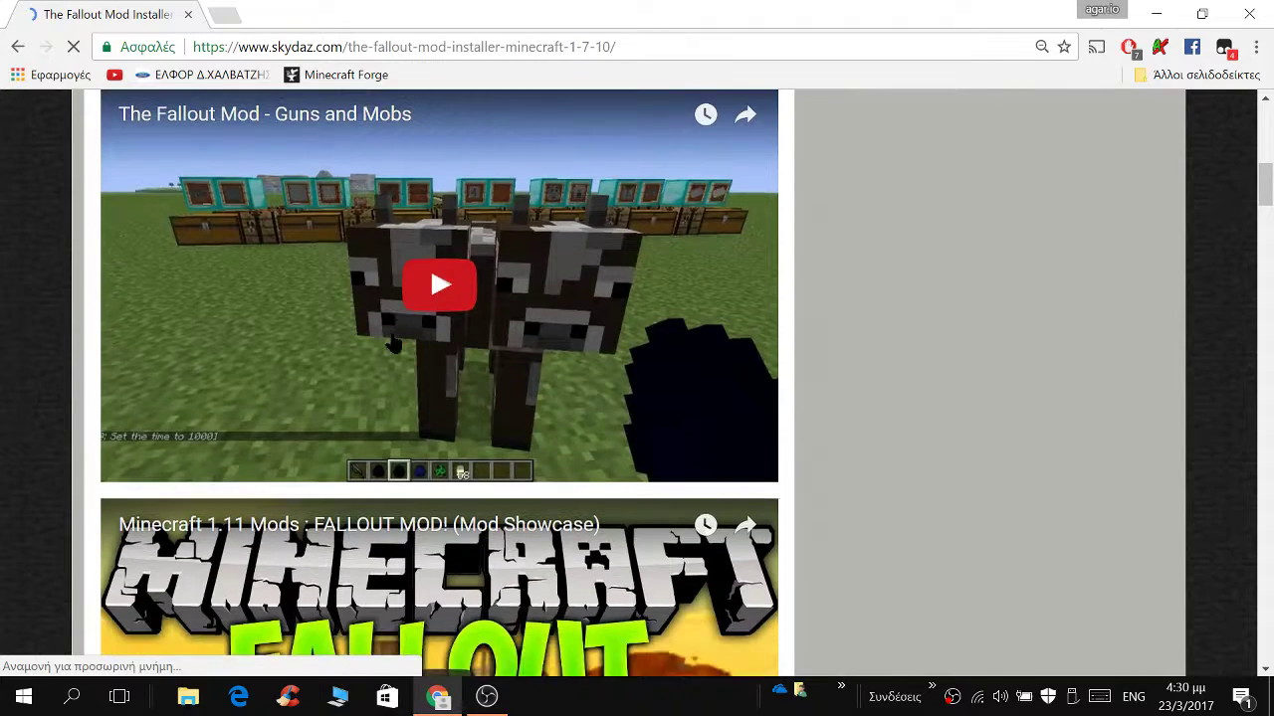
scroll(430, 328, "down", 9)
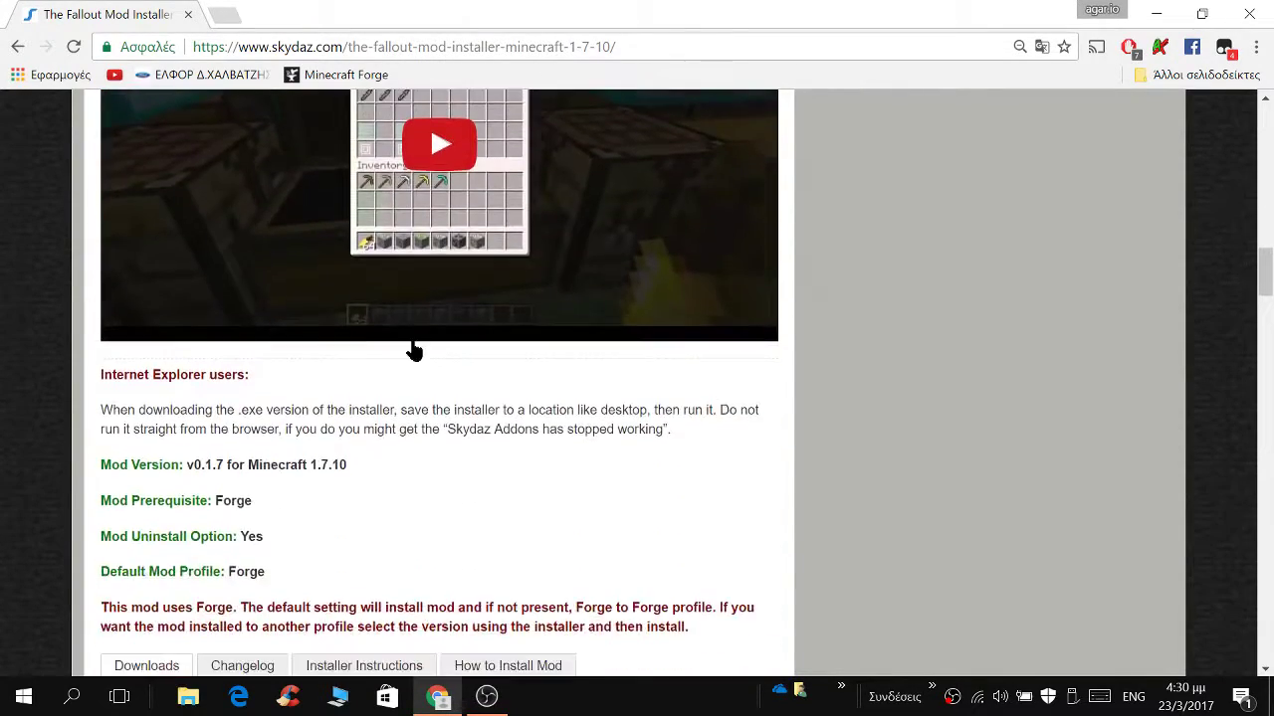
left_click_drag(444, 324, 391, 331)
scroll(314, 331, "down", 5)
scroll(314, 341, "up", 2)
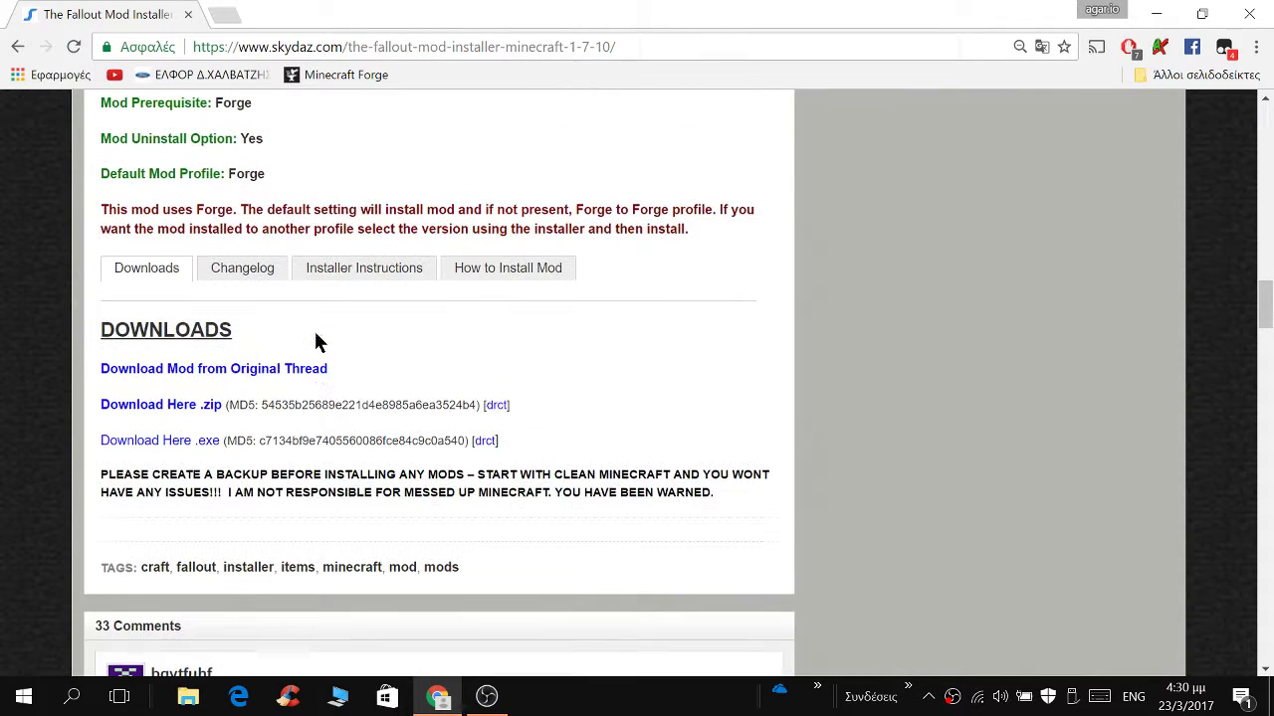
left_click_drag(316, 405, 116, 345)
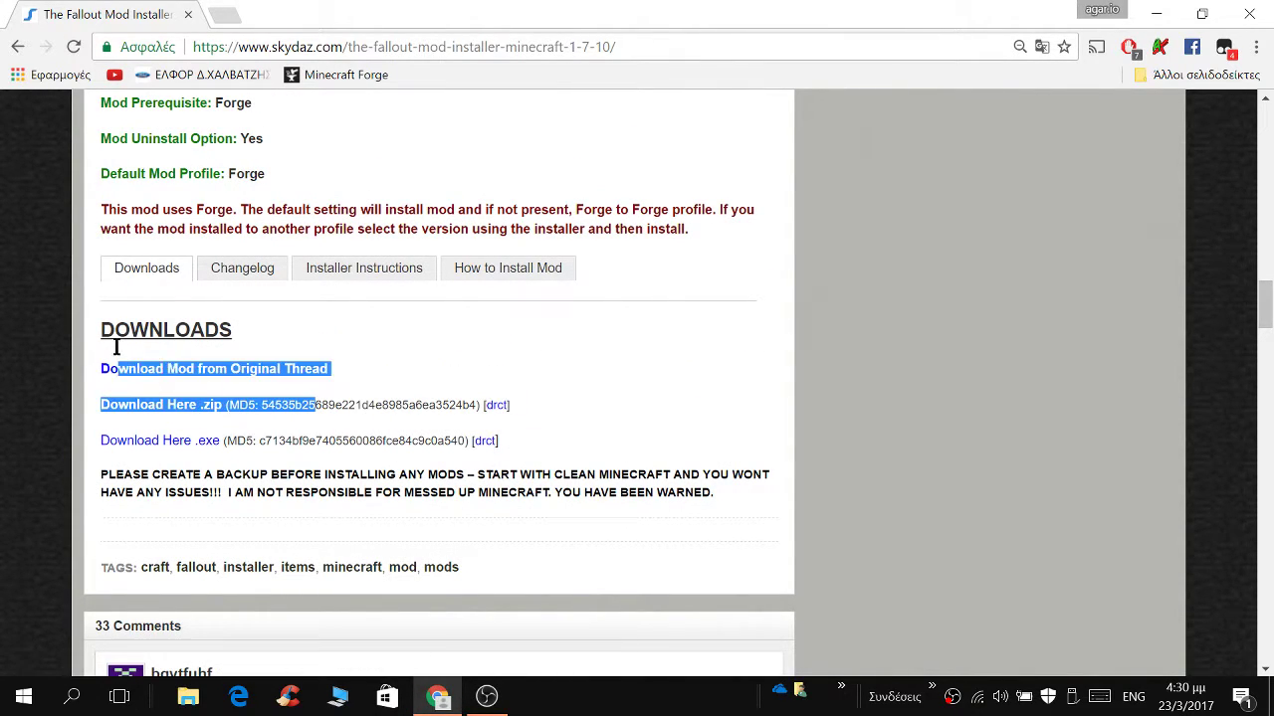
left_click(176, 442)
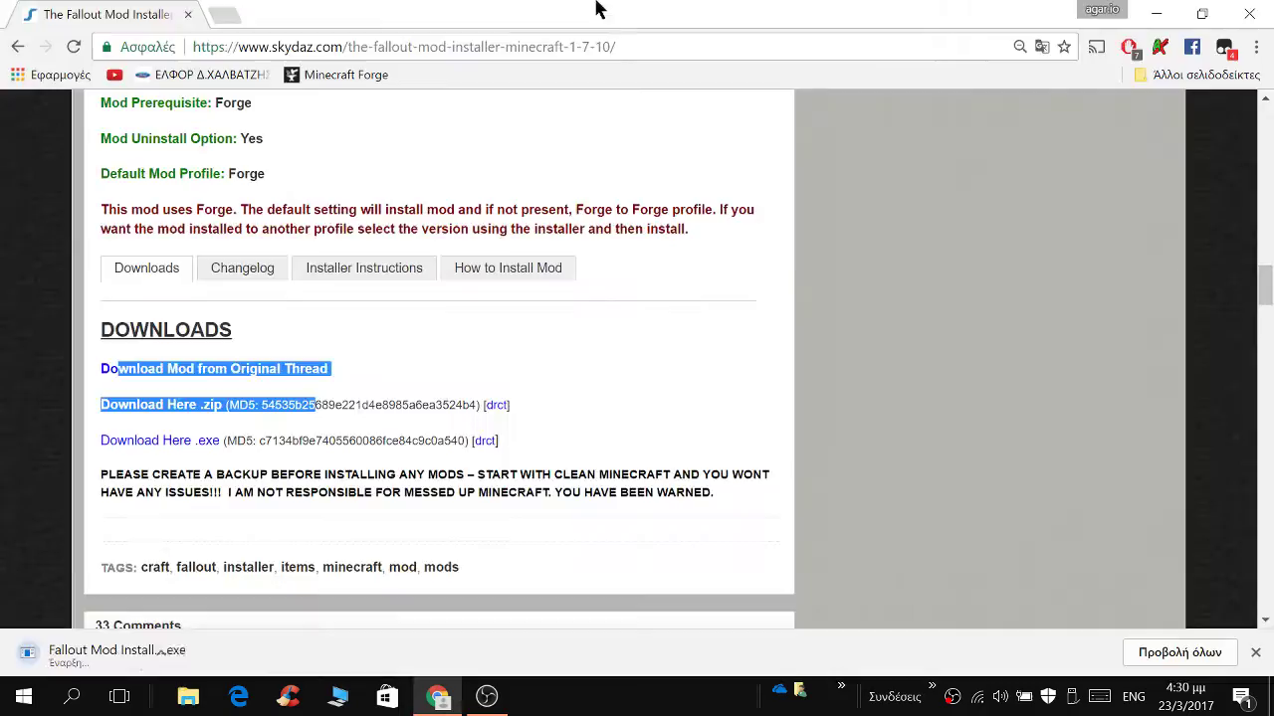
Put the downloaded Fallout Mod installer on the desktop beneath the Minecraft (1) icon, with the browser minimized.
left_click_drag(597, 9, 477, 2)
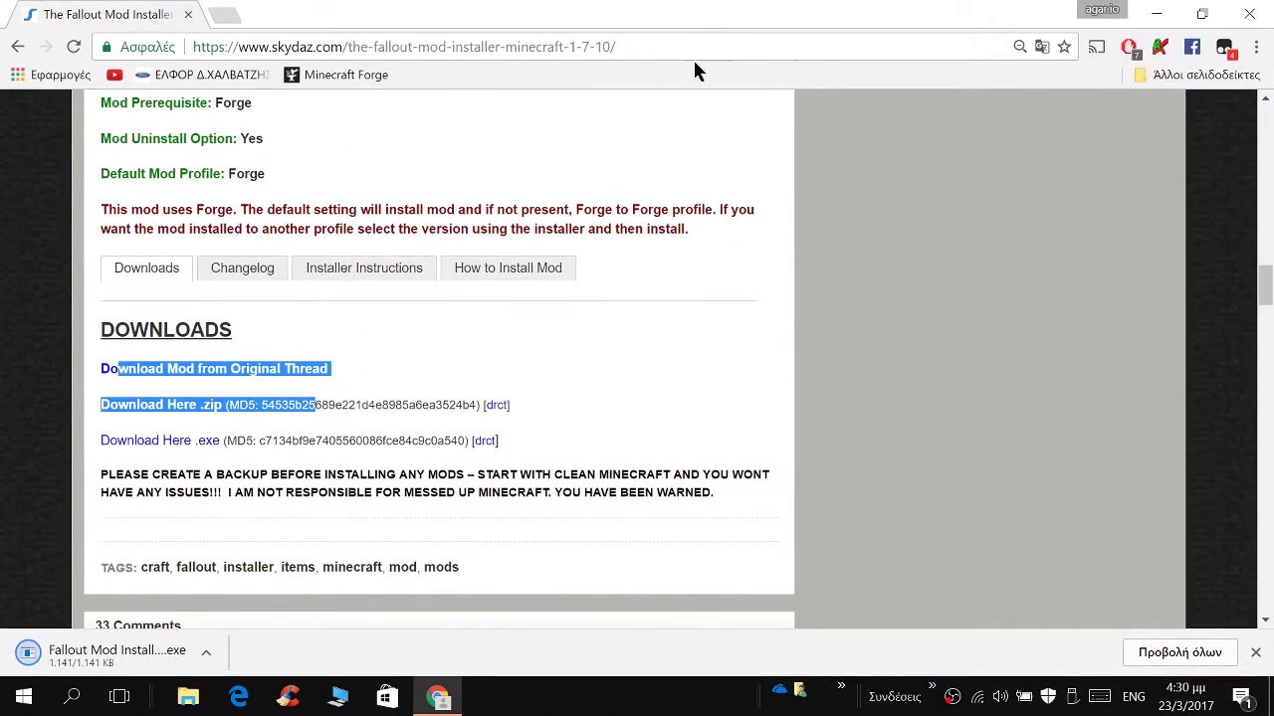
left_click_drag(702, 14, 600, 20)
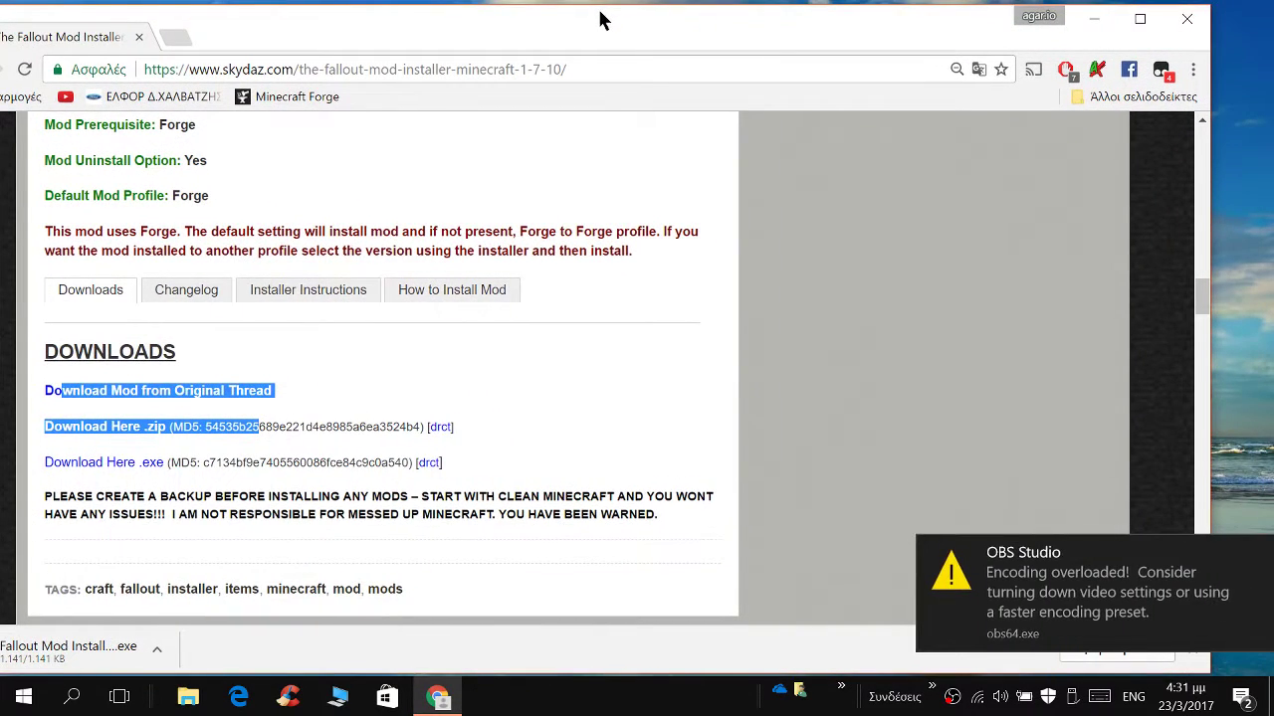
left_click_drag(57, 669, 1264, 240)
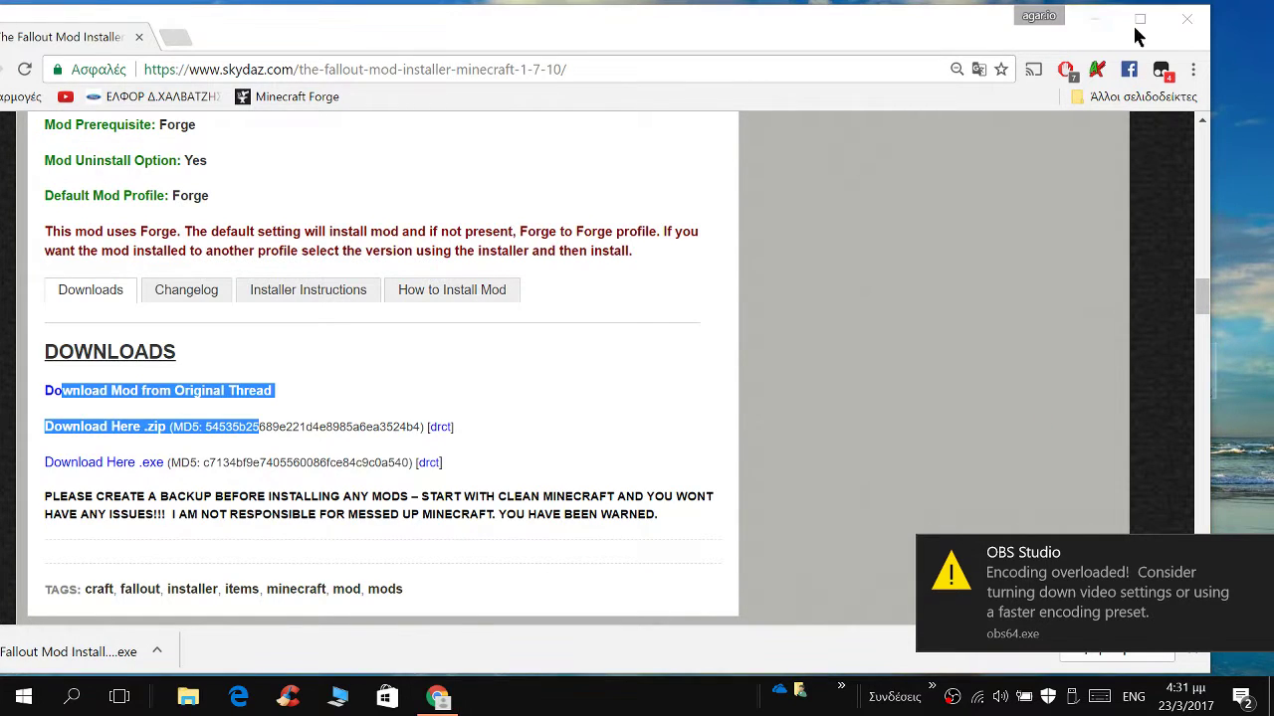
left_click(1092, 17)
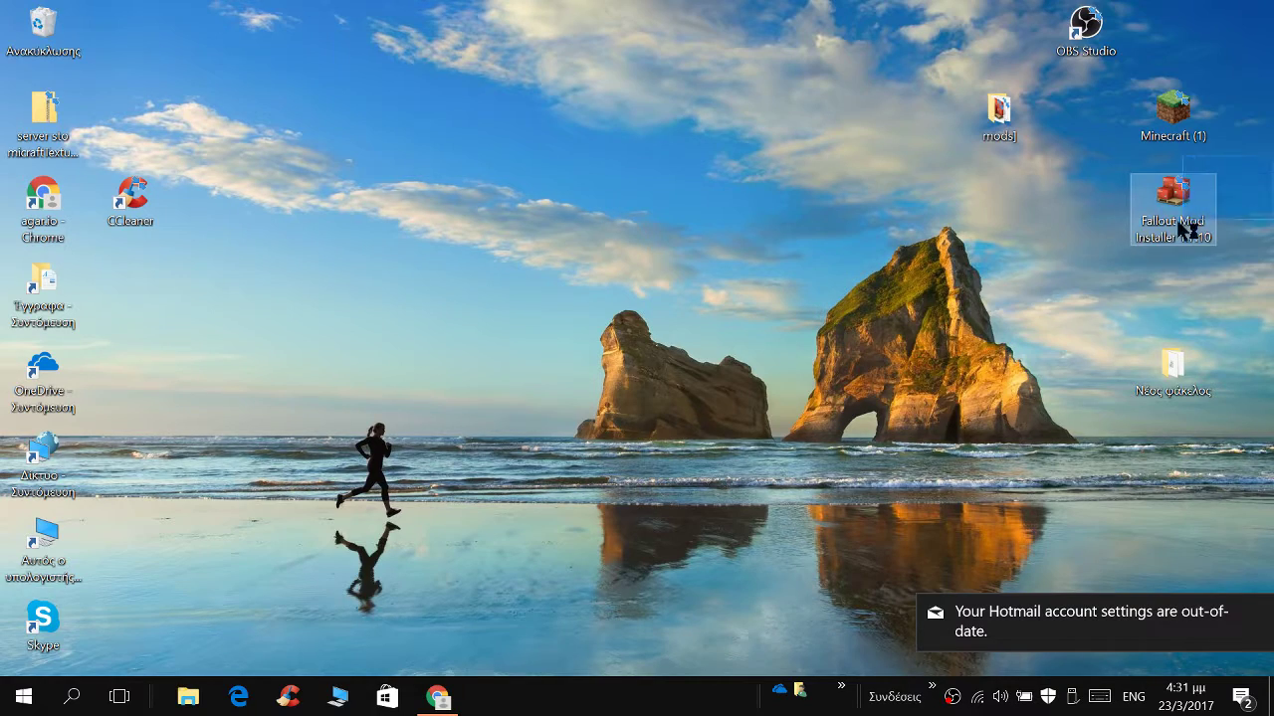
left_click_drag(1000, 356, 1184, 214)
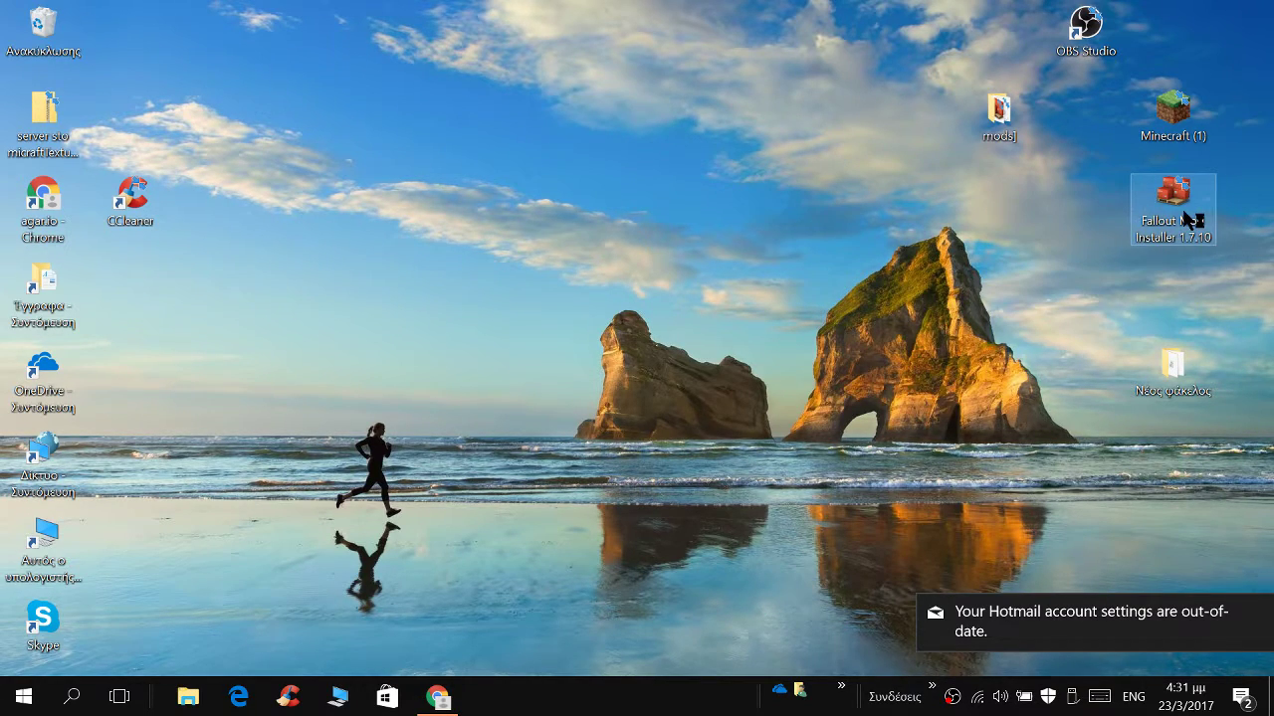
double_click(1189, 219)
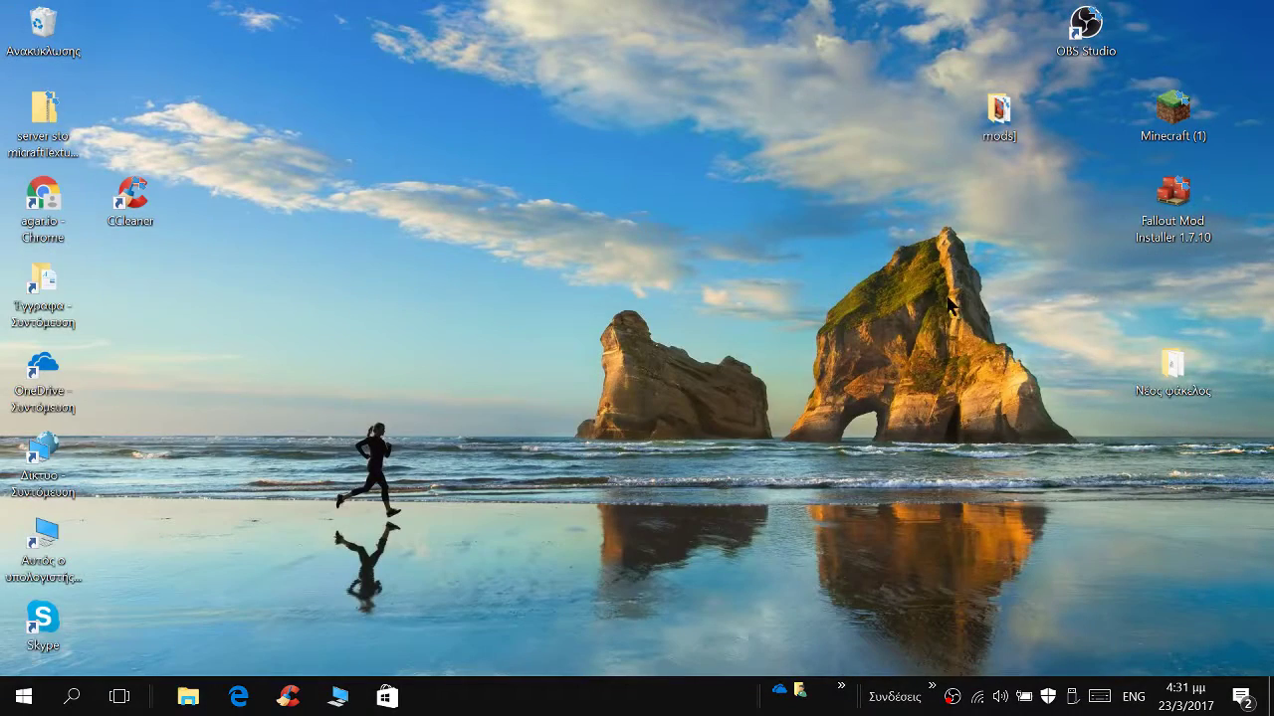
double_click(1174, 196)
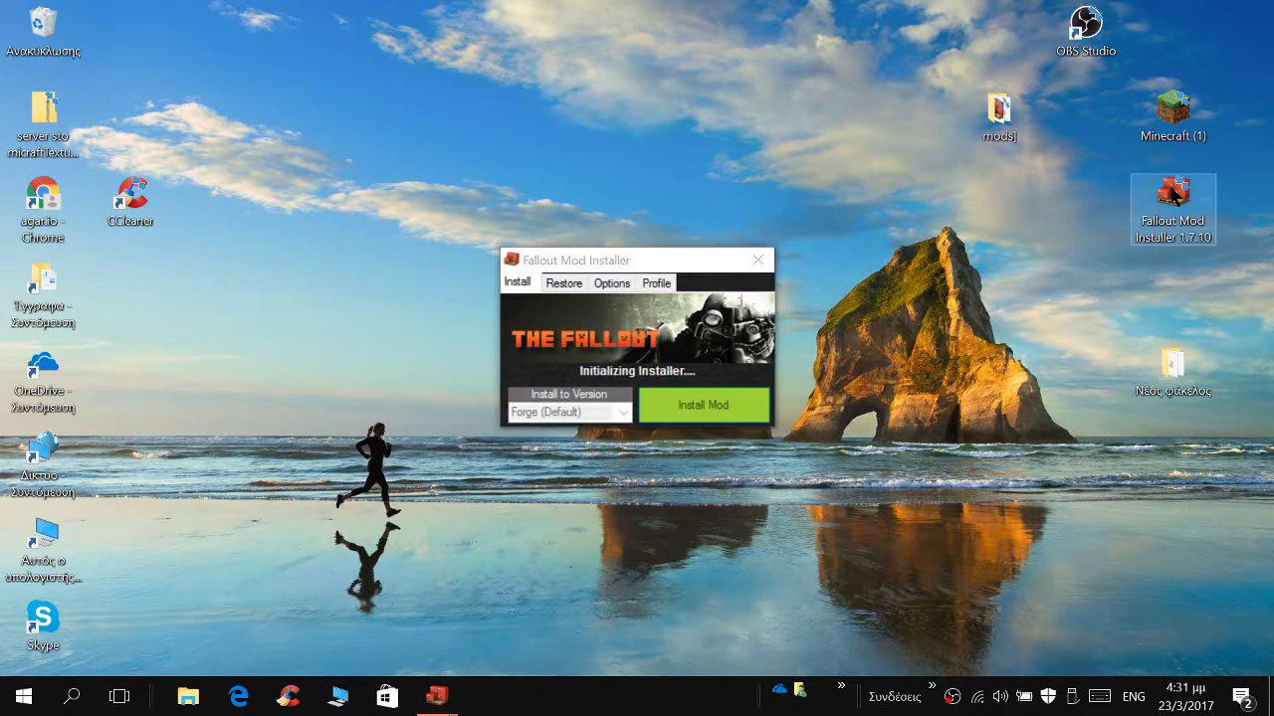
left_click(759, 261)
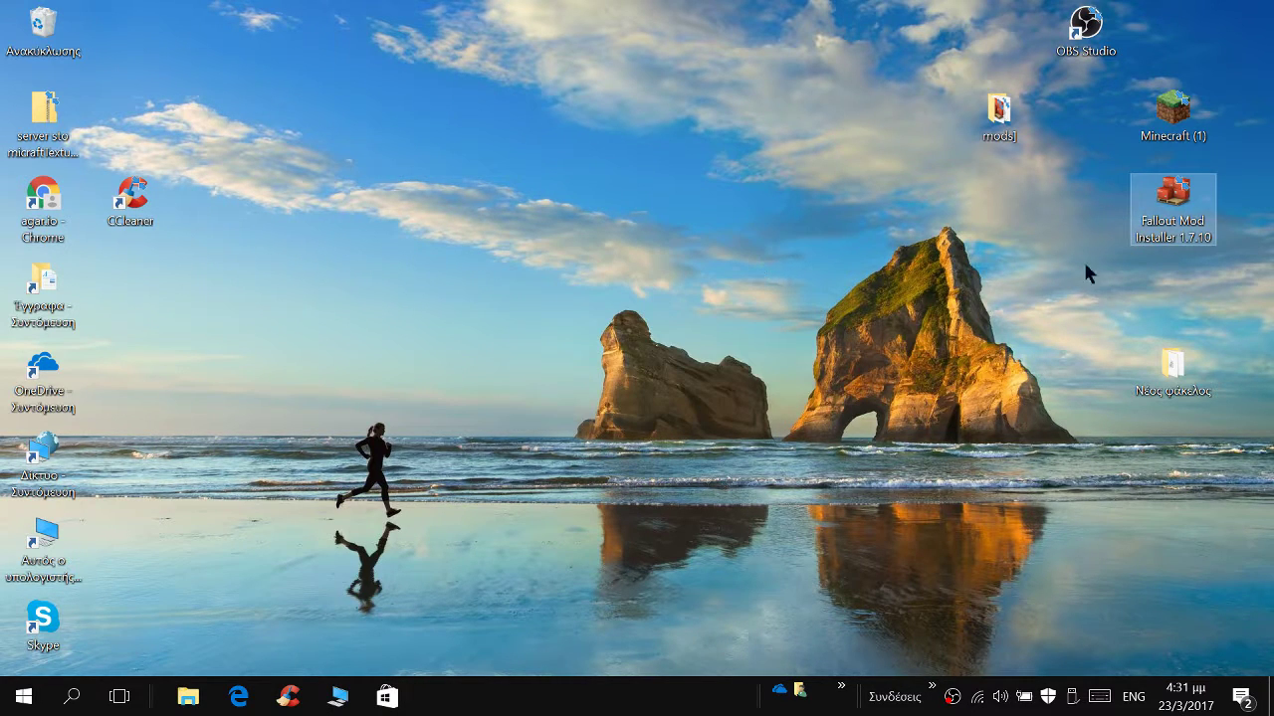
Run Fallout Mod Installer 1.7.10, install the mod to Forge (Default) without backing up Minecraft, and close the installer.
double_click(1139, 209)
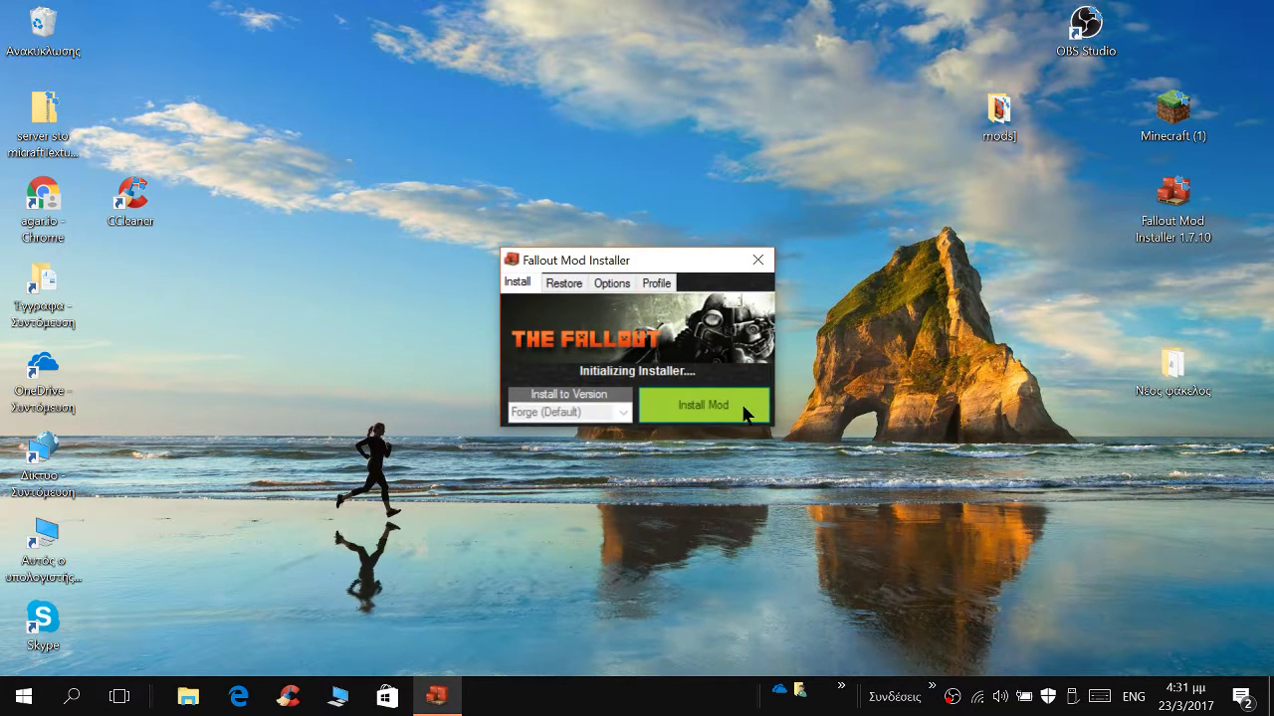
left_click(623, 412)
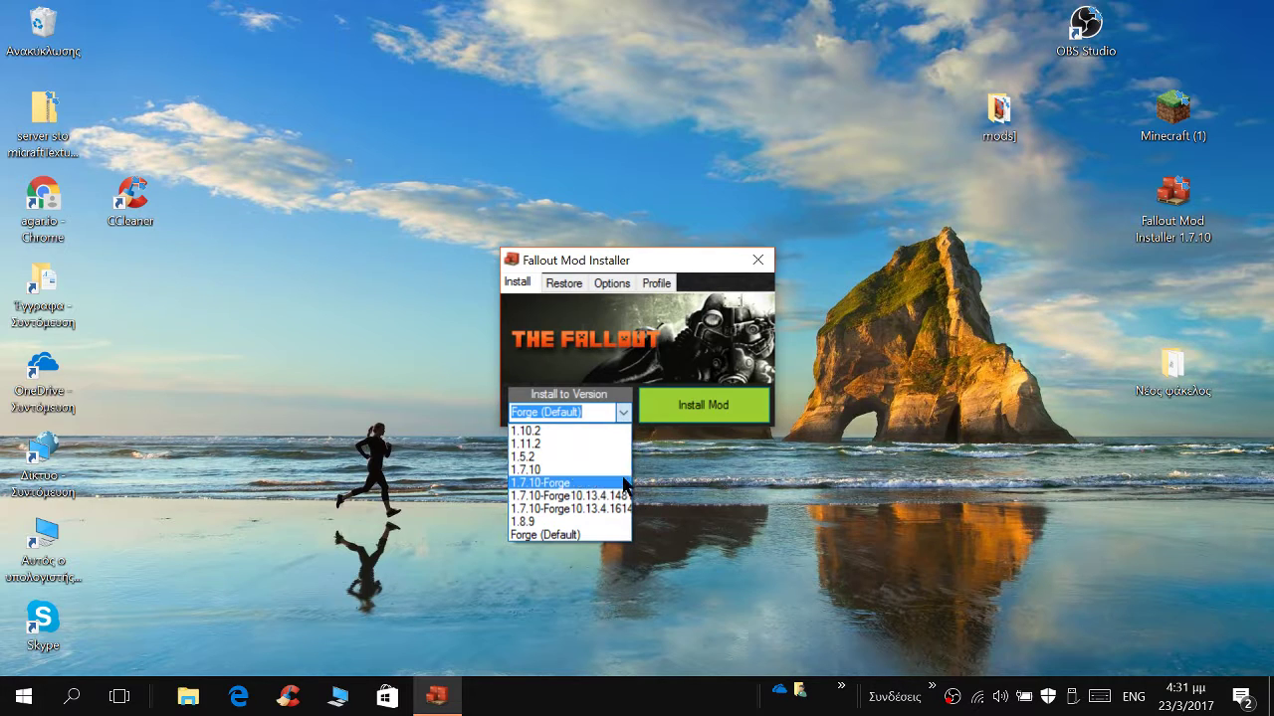
left_click(720, 414)
left_click(720, 412)
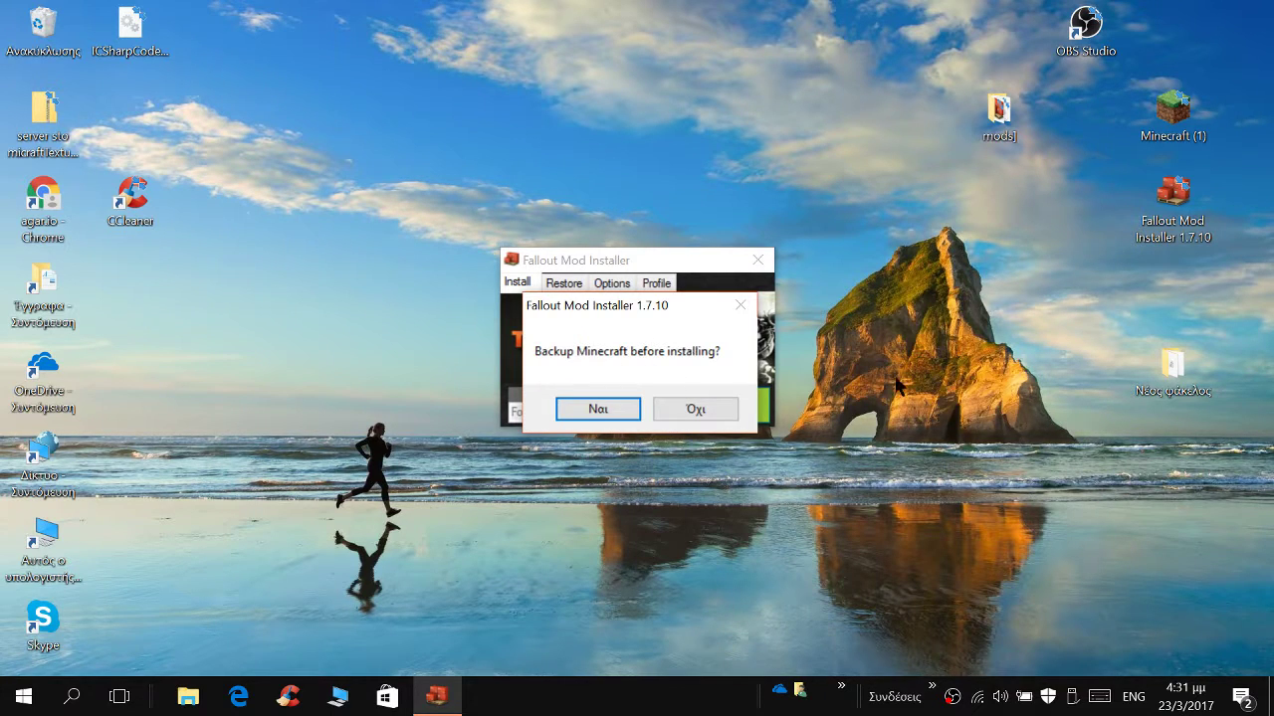
left_click(718, 408)
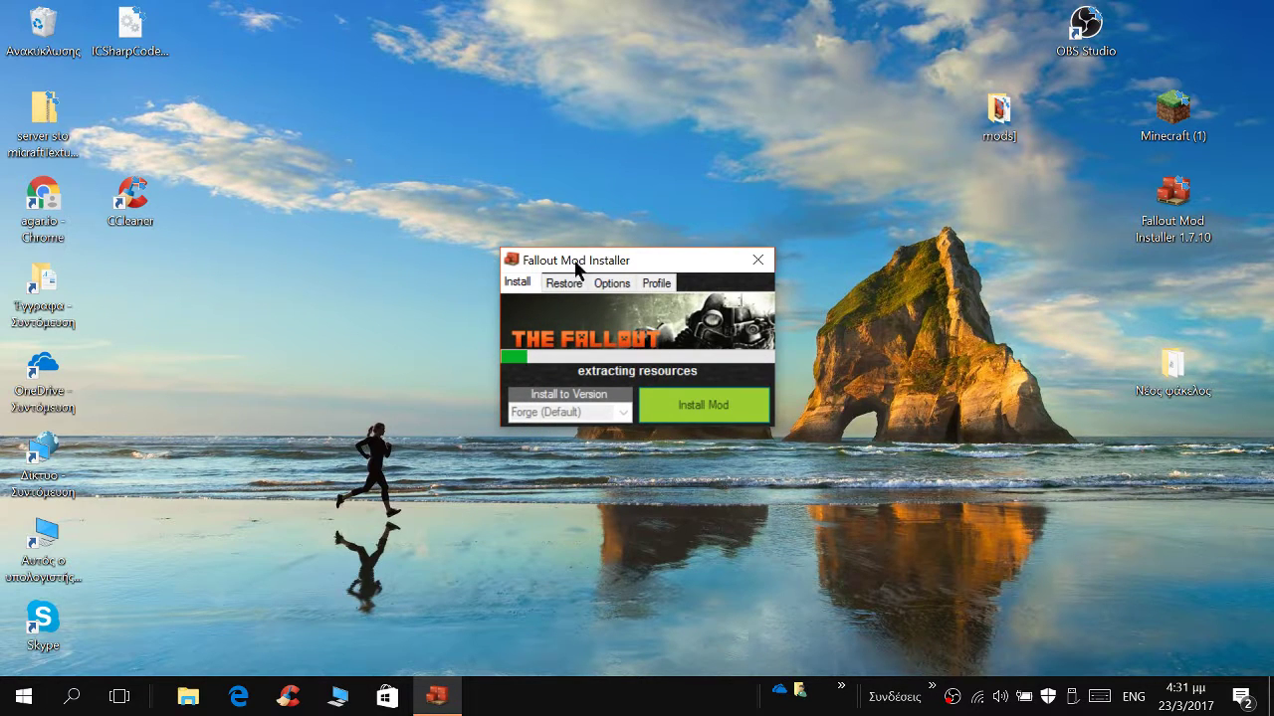
left_click(678, 413)
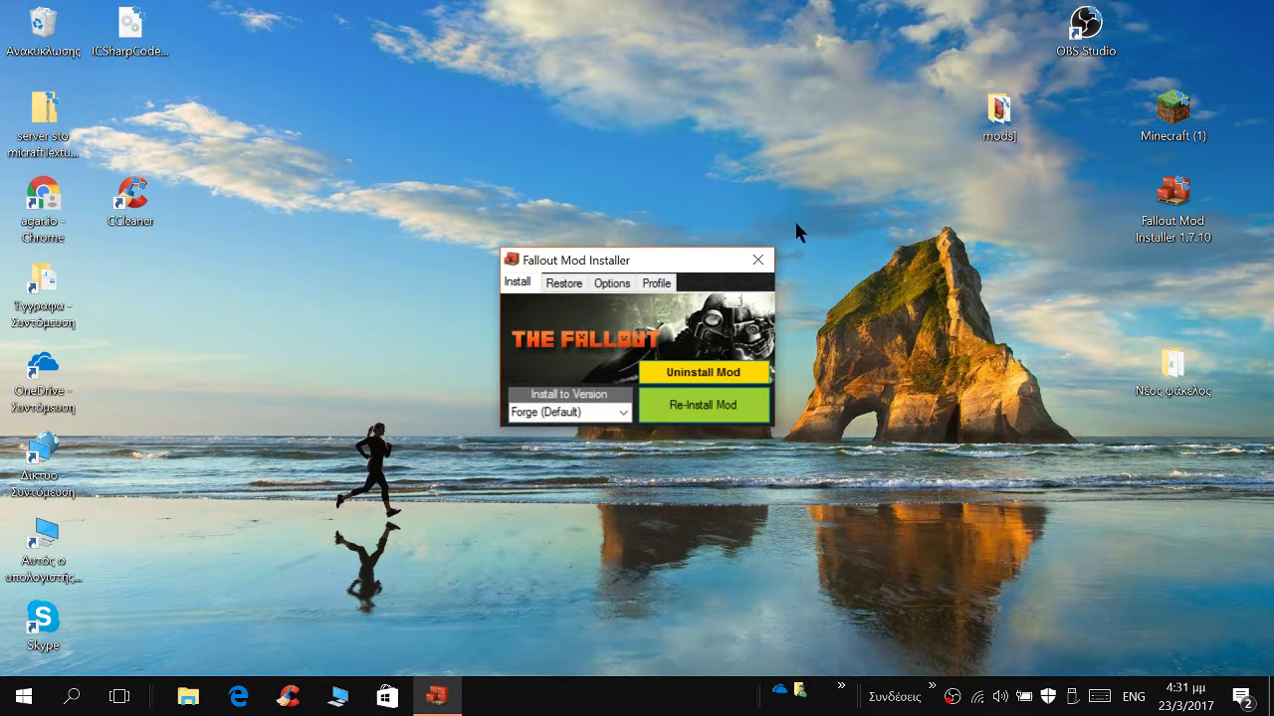
left_click(756, 261)
Open the Minecraft (1) launcher from the desktop and start the game with the (Default) profile and the release 1.7.10-Forge version.
double_click(1199, 125)
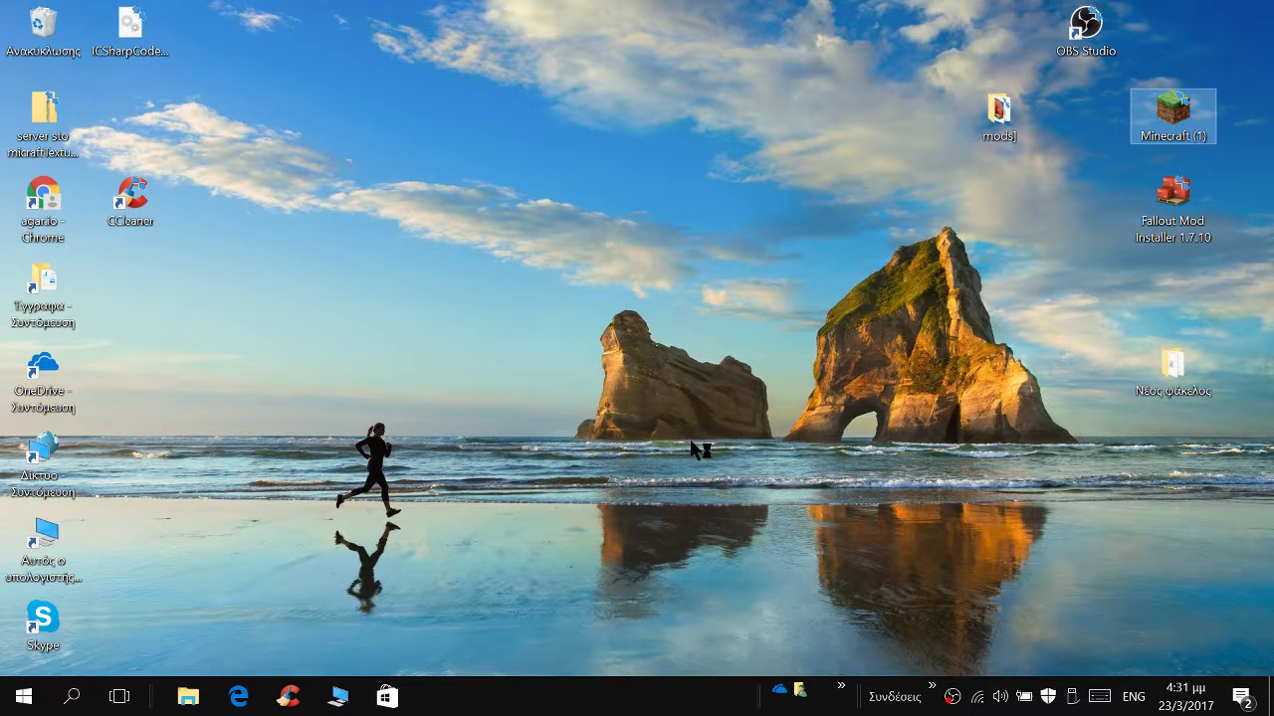
left_click(951, 696)
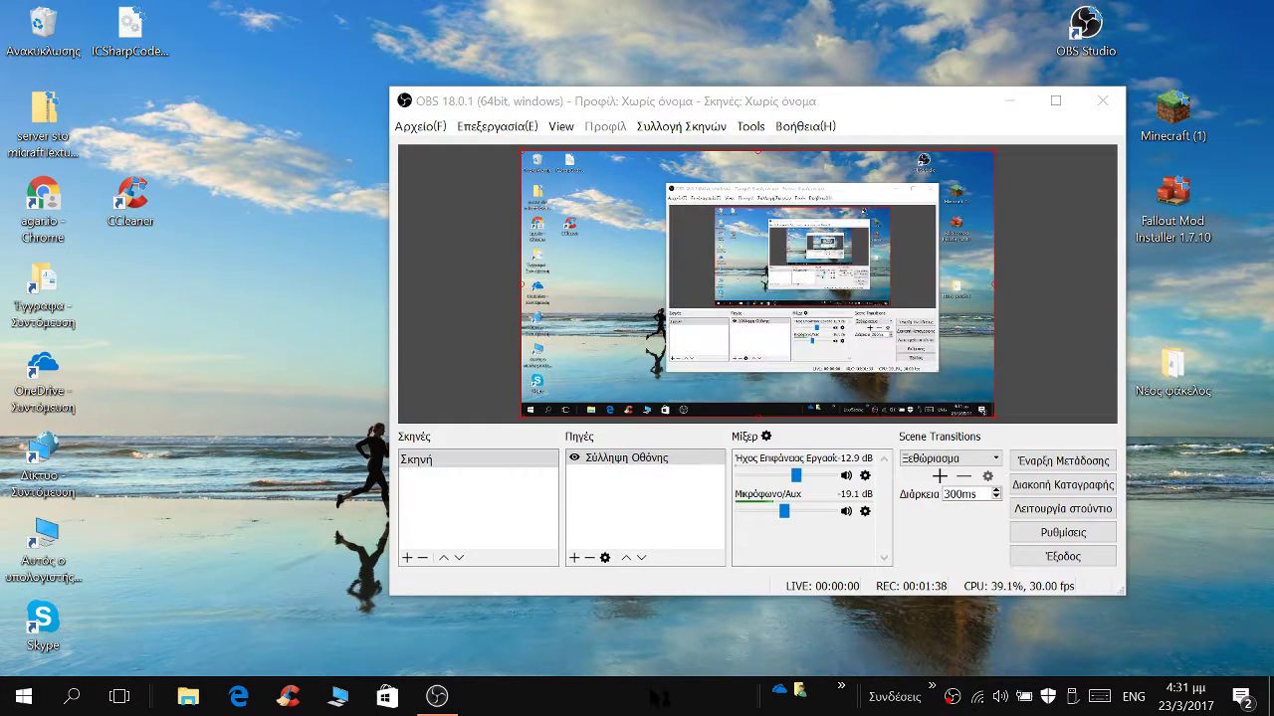
left_click(1009, 100)
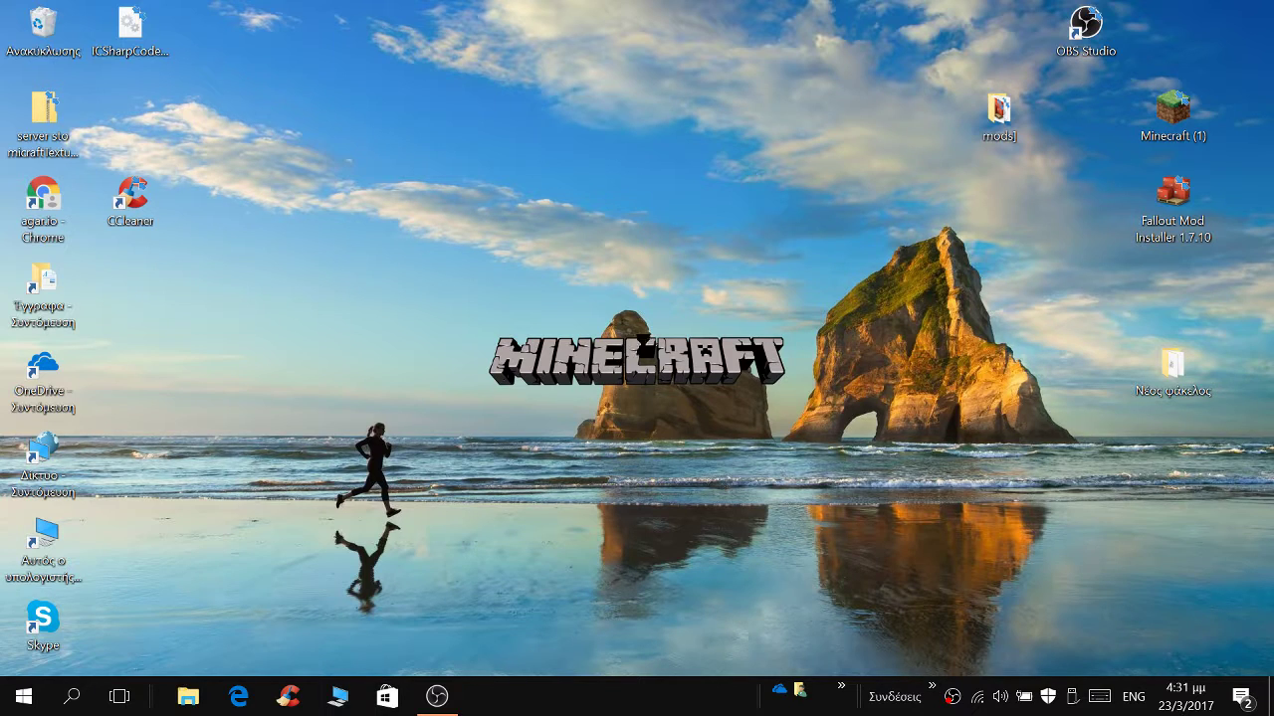
left_click_drag(407, 444, 852, 403)
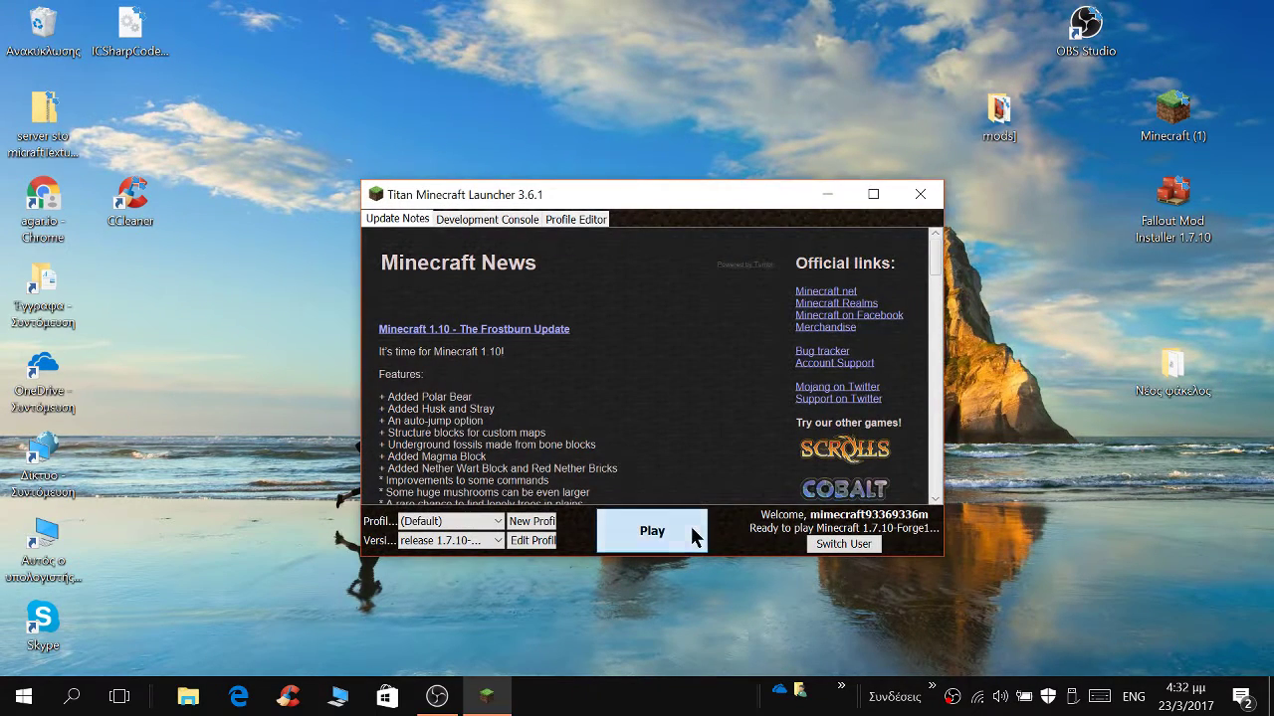
left_click(691, 526)
mouse_move(626, 328)
left_mouse_down()
mouse_move(627, 355)
mouse_move(638, 307)
left_mouse_up()
left_click_drag(657, 383, 732, 420)
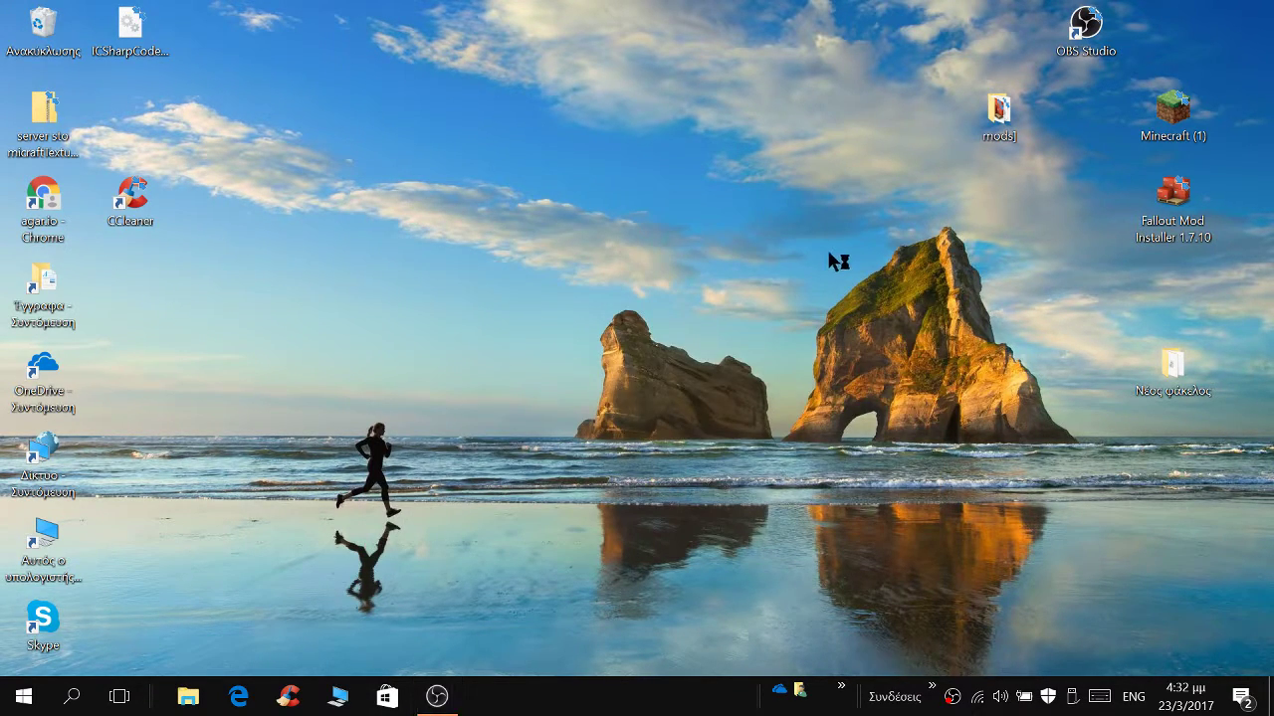
left_click_drag(554, 207, 1052, 637)
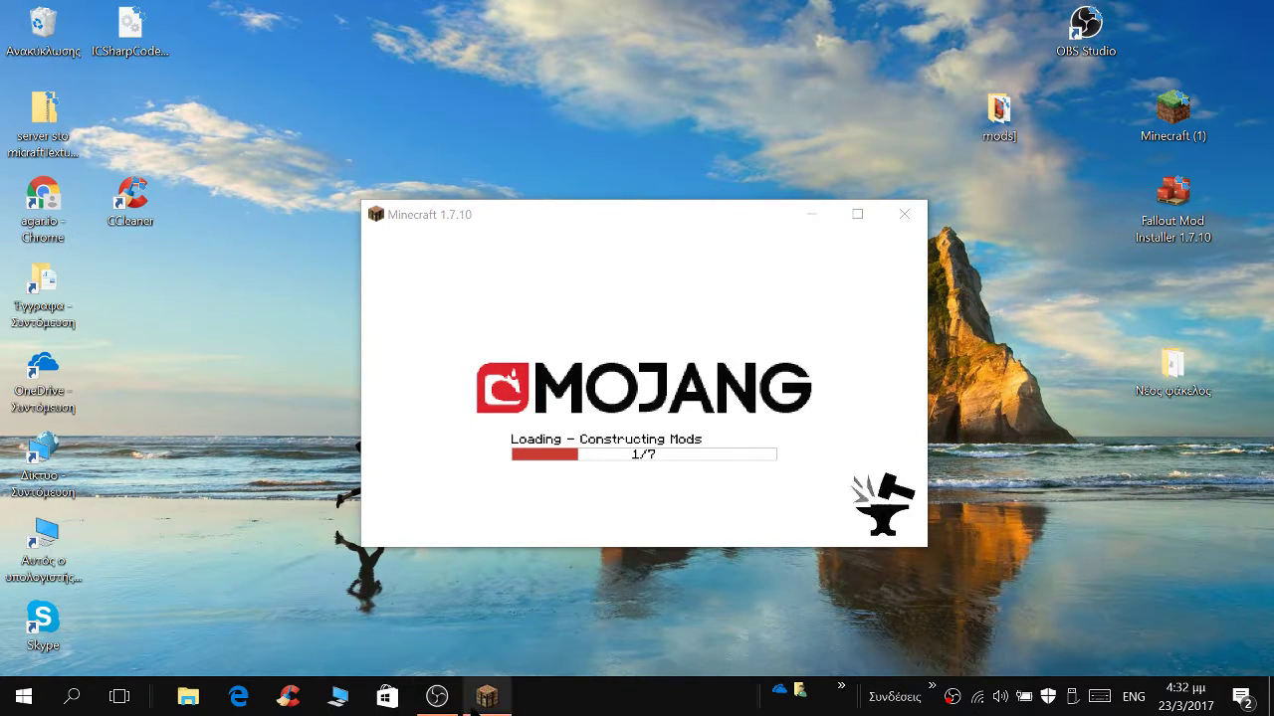
Switch to OBS to check the recording status while Minecraft loads, moving its window out of the way and back.
left_click(437, 696)
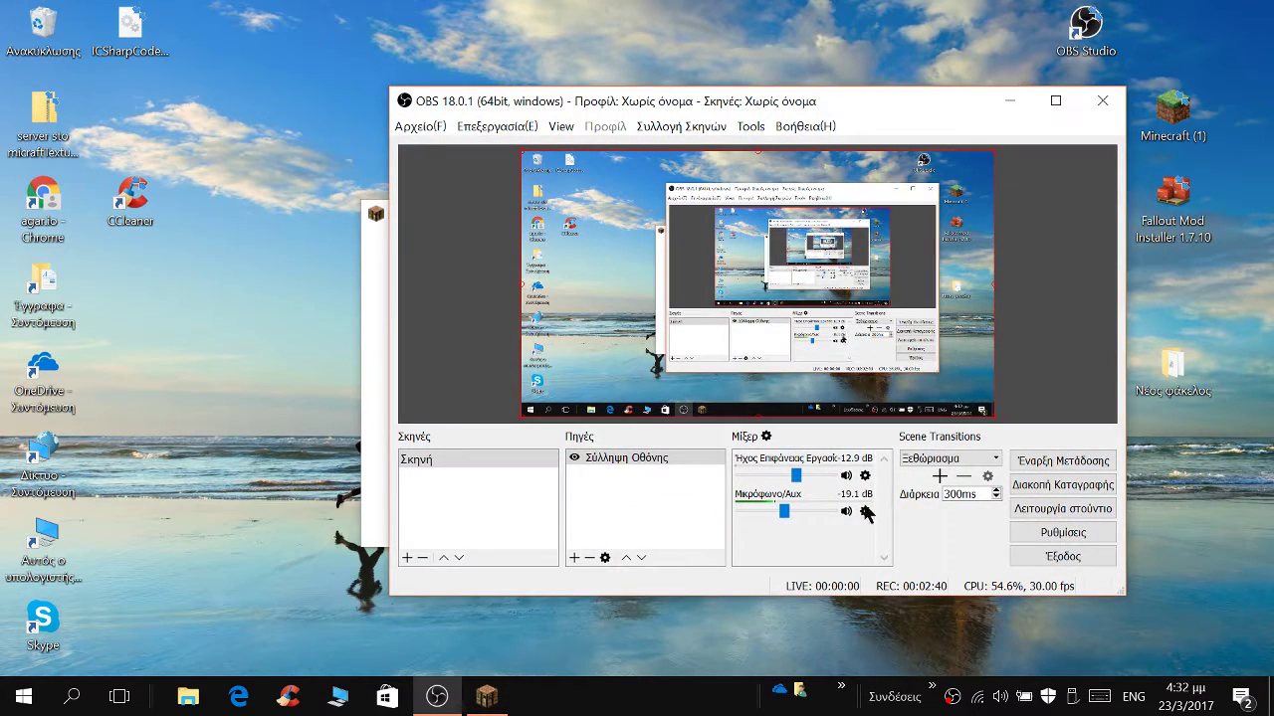
left_click(282, 447)
left_click(1009, 100)
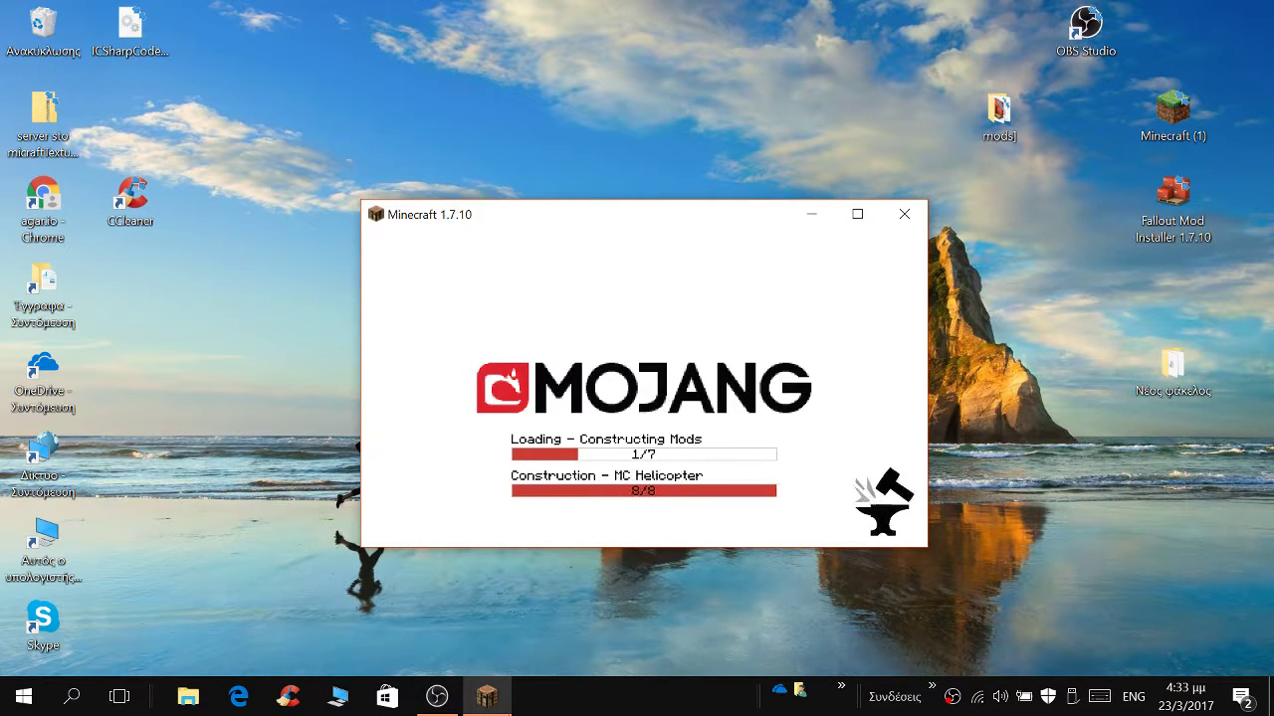
left_click(437, 697)
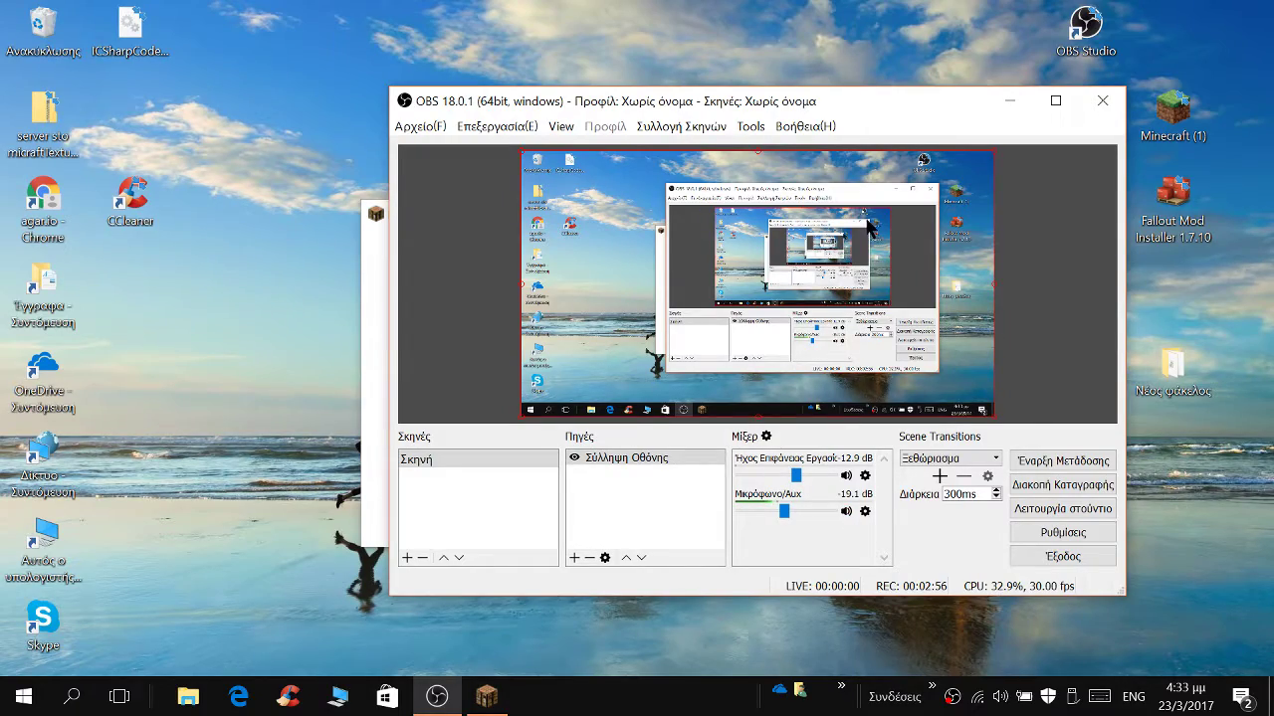
left_click_drag(796, 106, 722, 575)
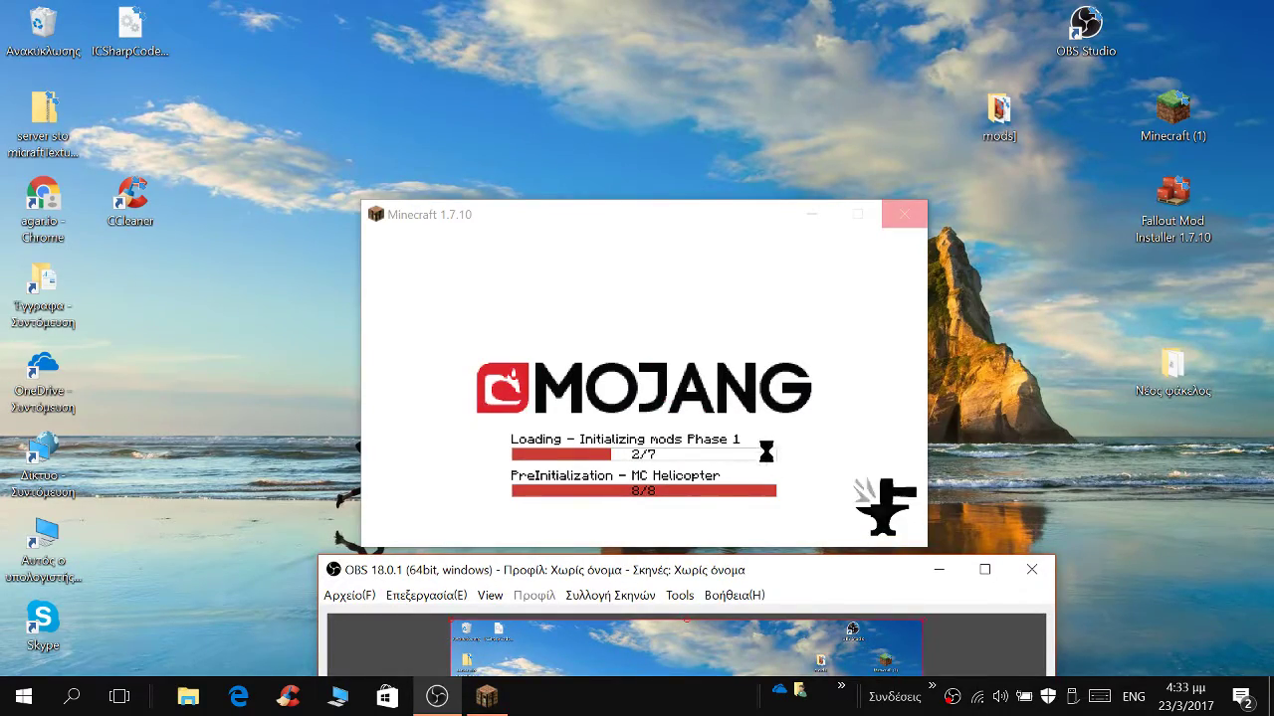
left_click_drag(740, 572, 730, 142)
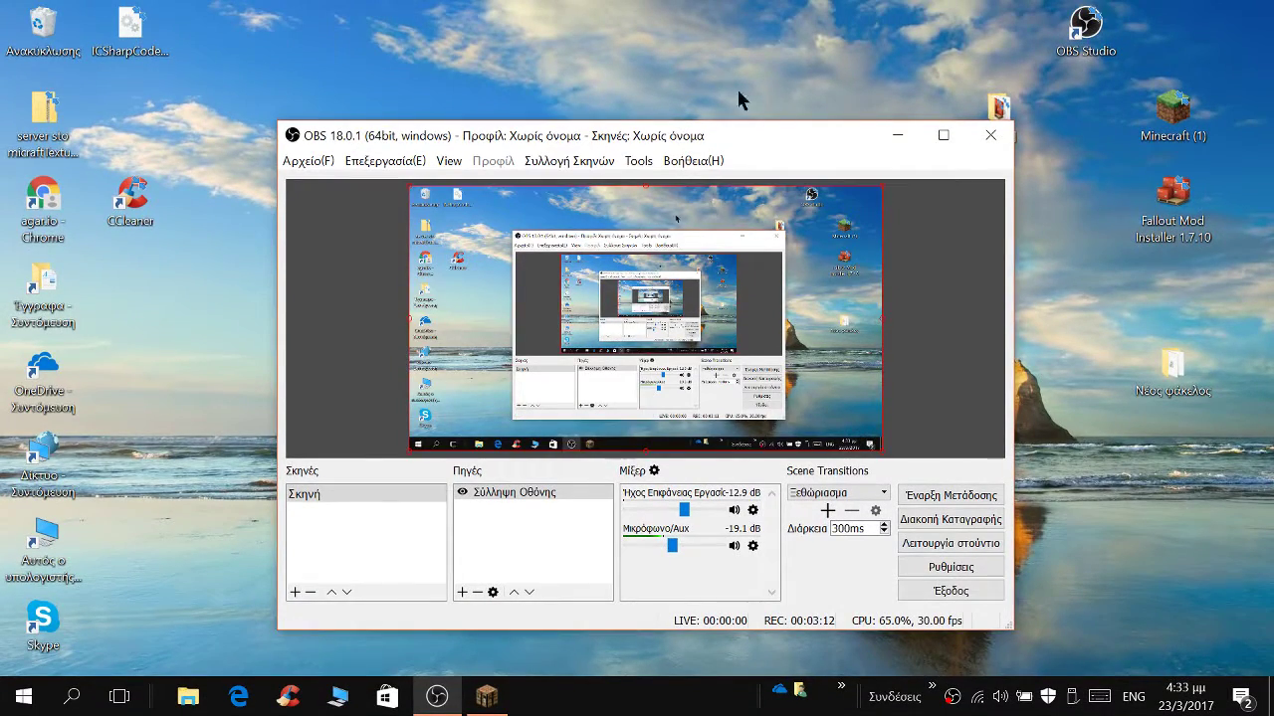
Mute the microphone (Μικρόφωνο/Aux) in OBS while Minecraft loads, leaving the OBS window minimized.
left_click(886, 133)
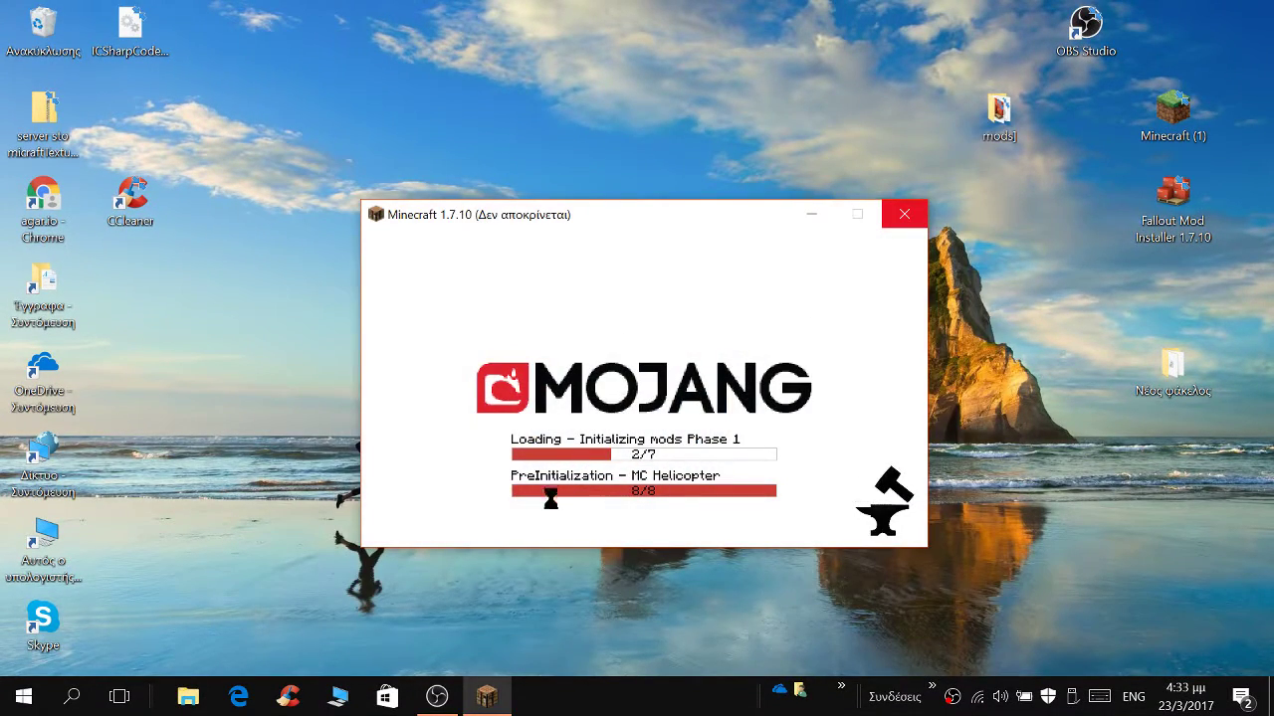
left_click(436, 696)
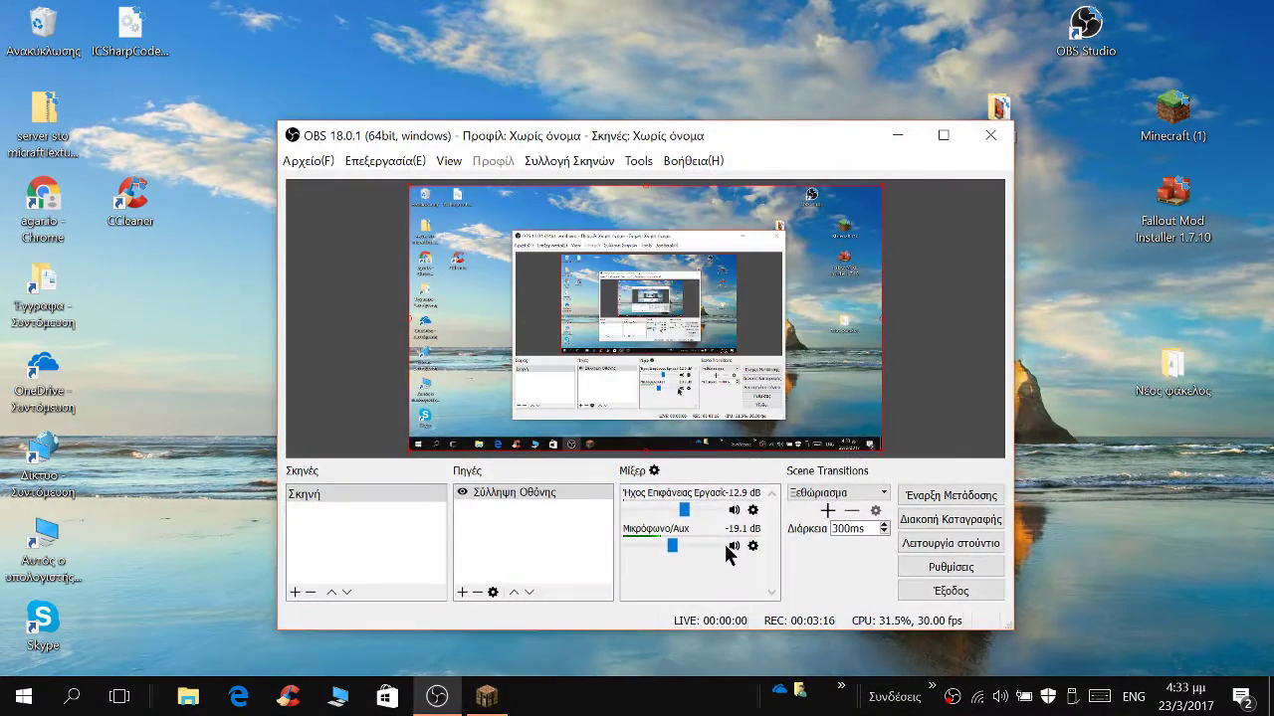
left_click(733, 546)
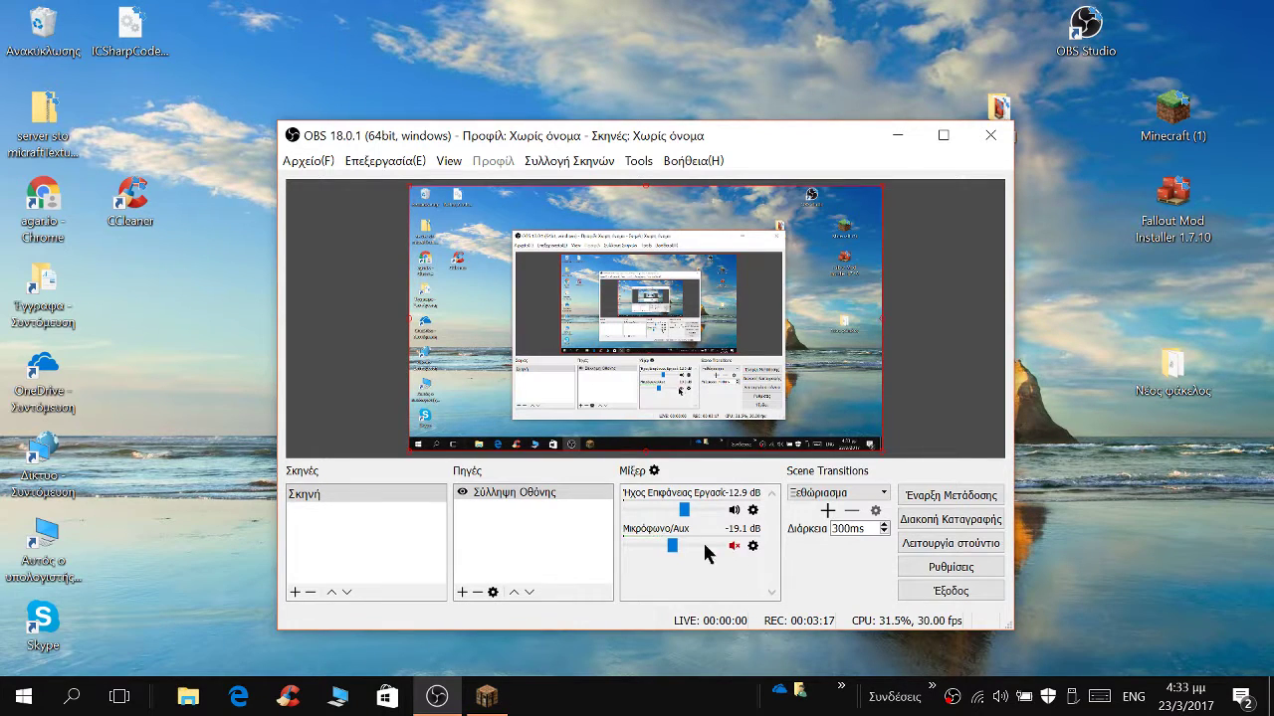
left_click(898, 136)
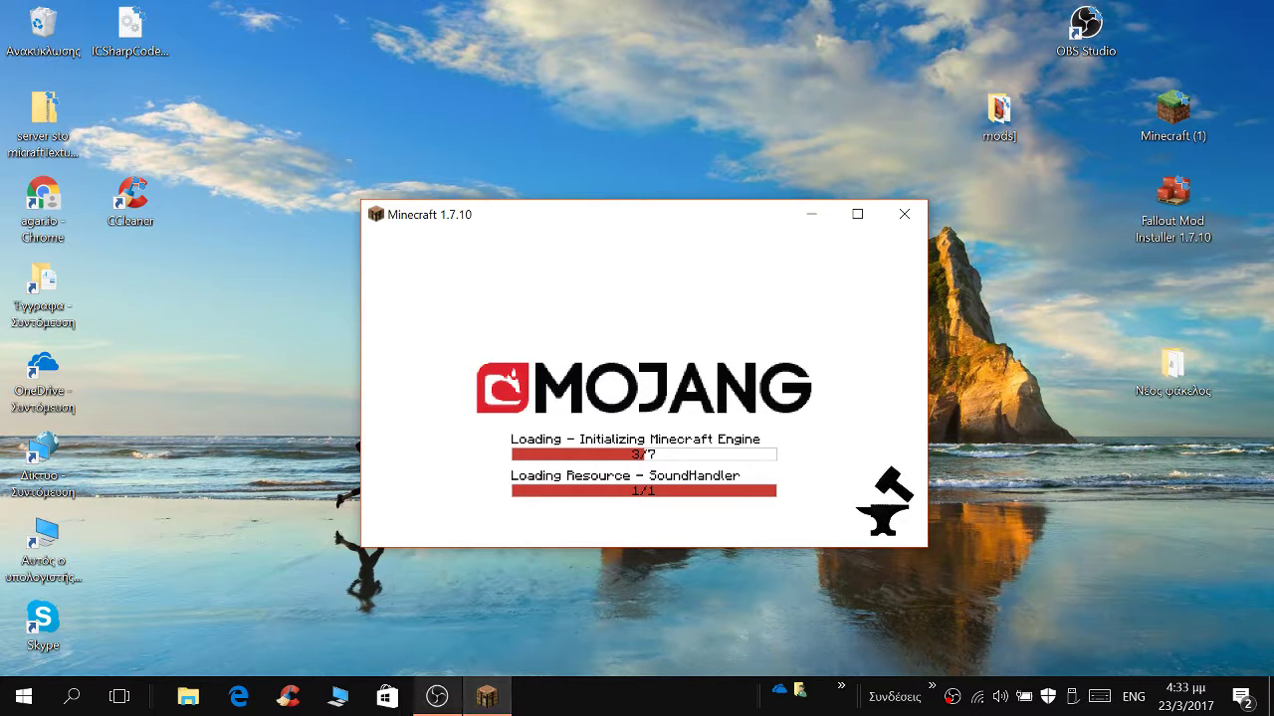
Restore OBS with the microphone unmuted, make its window narrower and place it behind the Minecraft window.
left_click(437, 697)
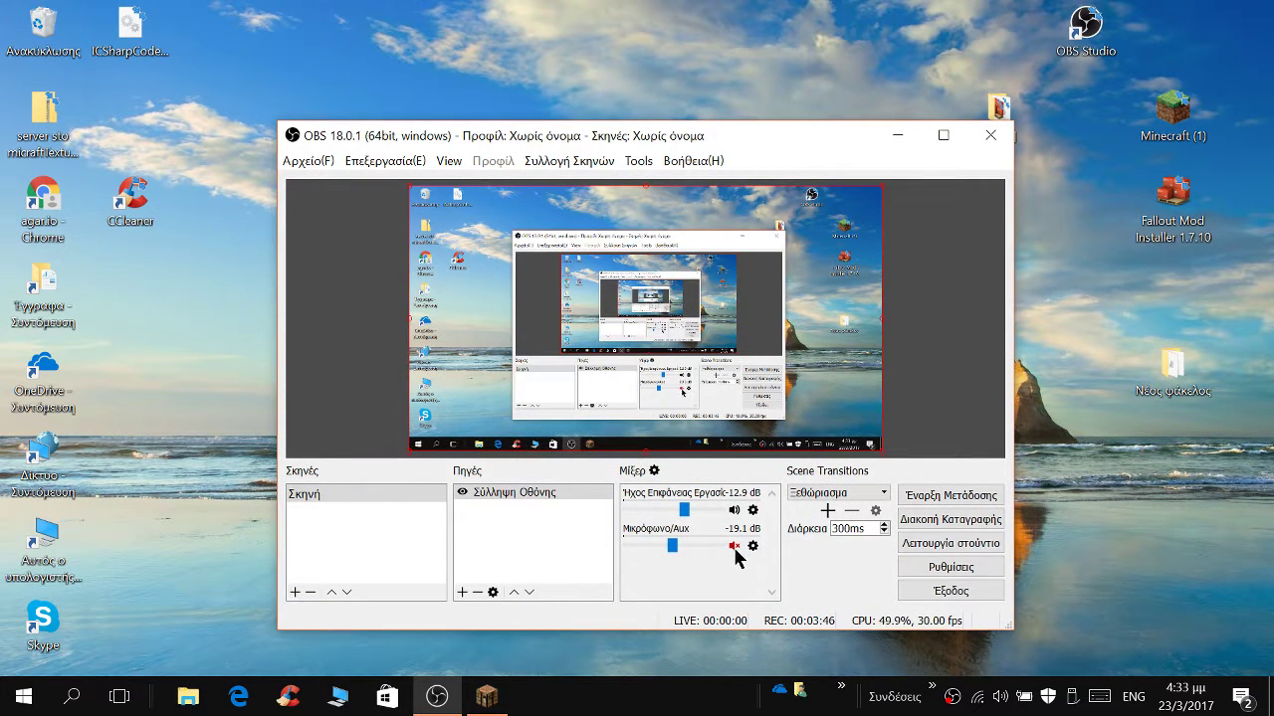
left_click_drag(822, 123, 874, 258)
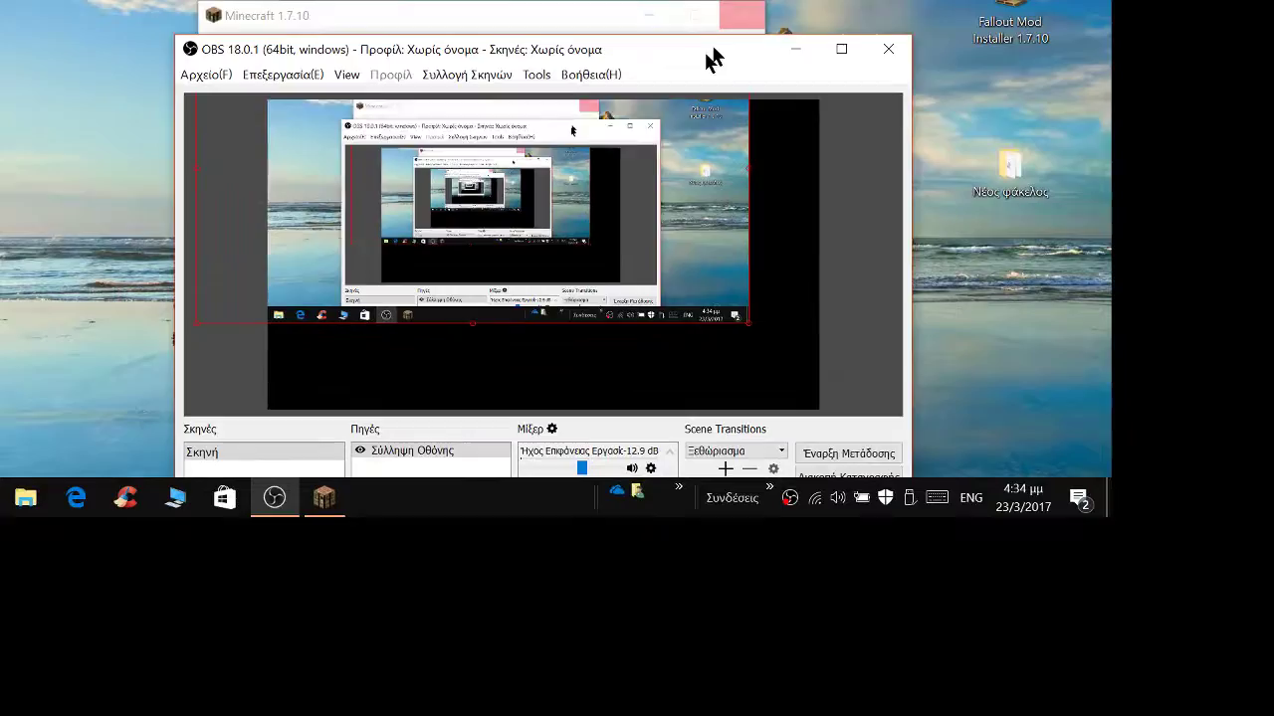
left_click_drag(713, 59, 713, 0)
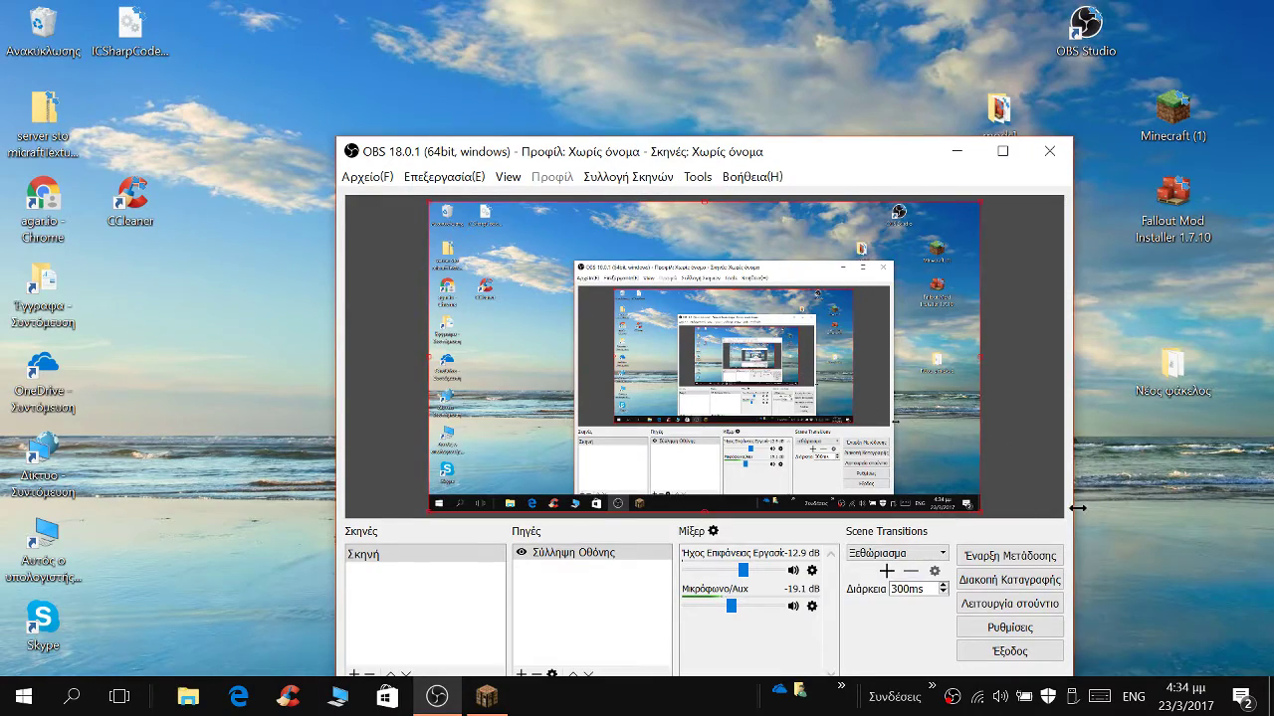
left_click_drag(1077, 509, 943, 505)
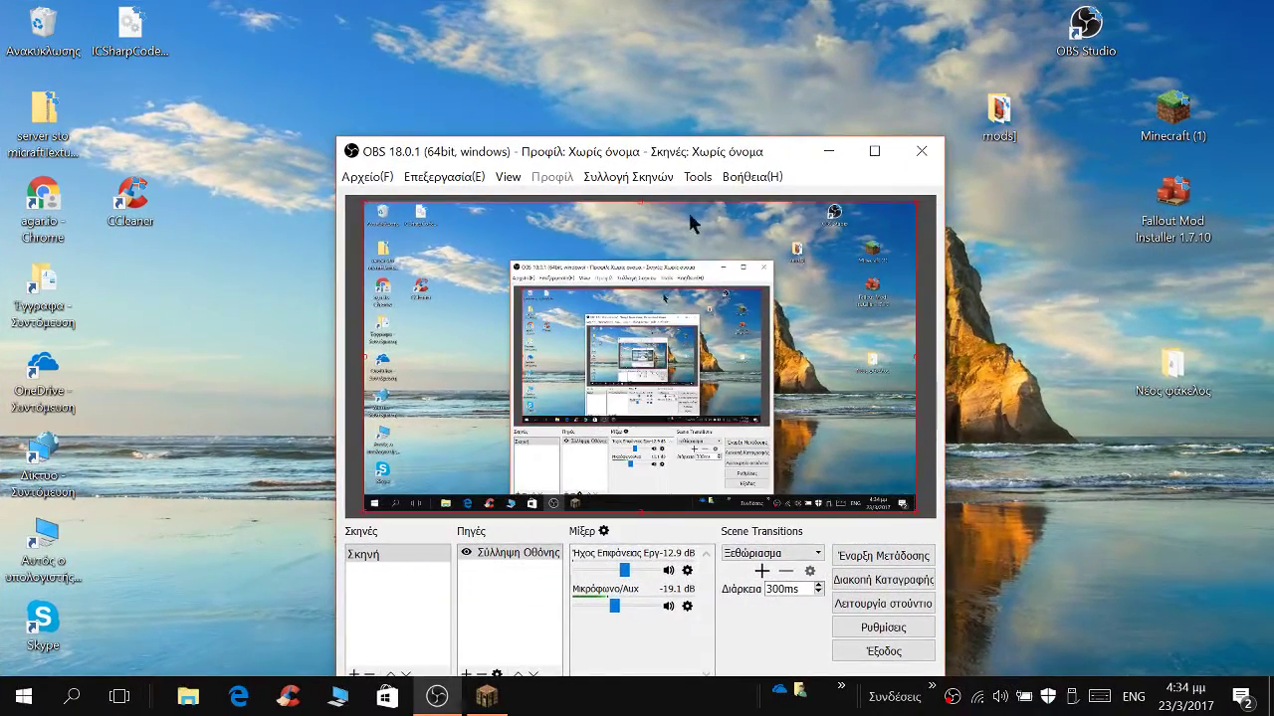
left_click_drag(722, 159, 848, 84)
left_click(811, 205)
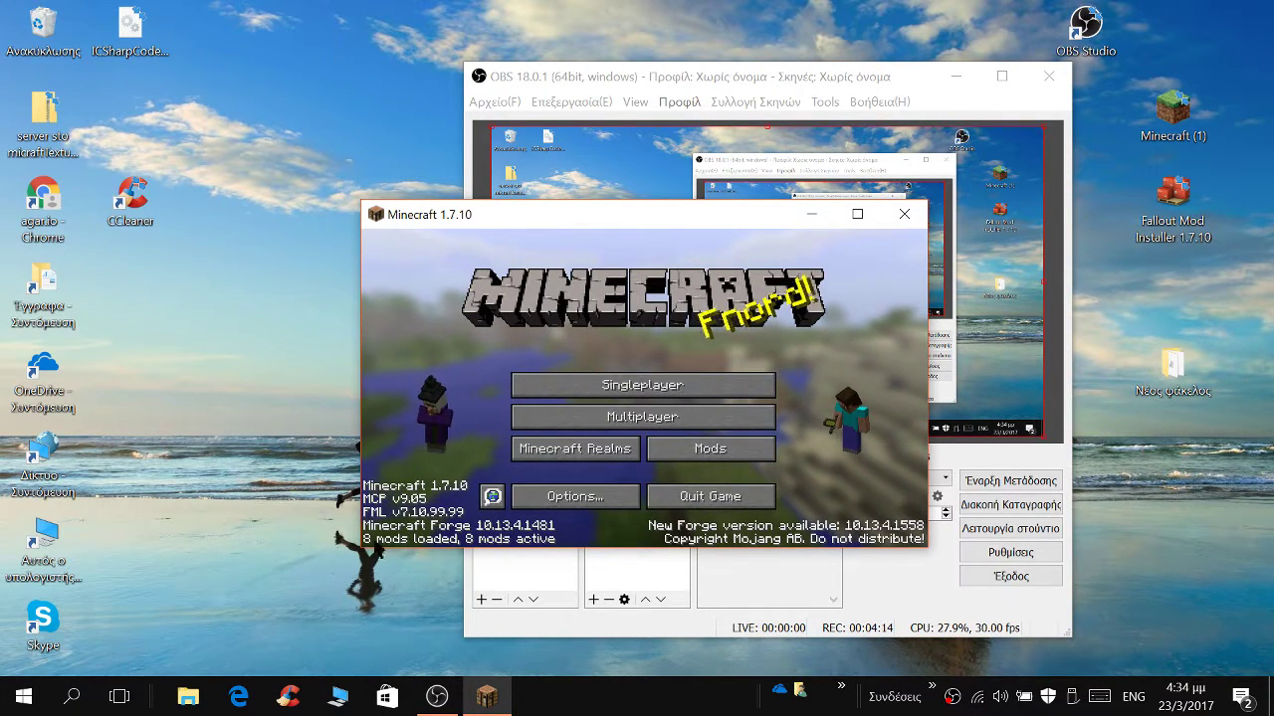
Load the singleplayer New World dated 23/3/2017 4:26 with the game window maximized, checking OBS while the terrain builds.
left_click(637, 384)
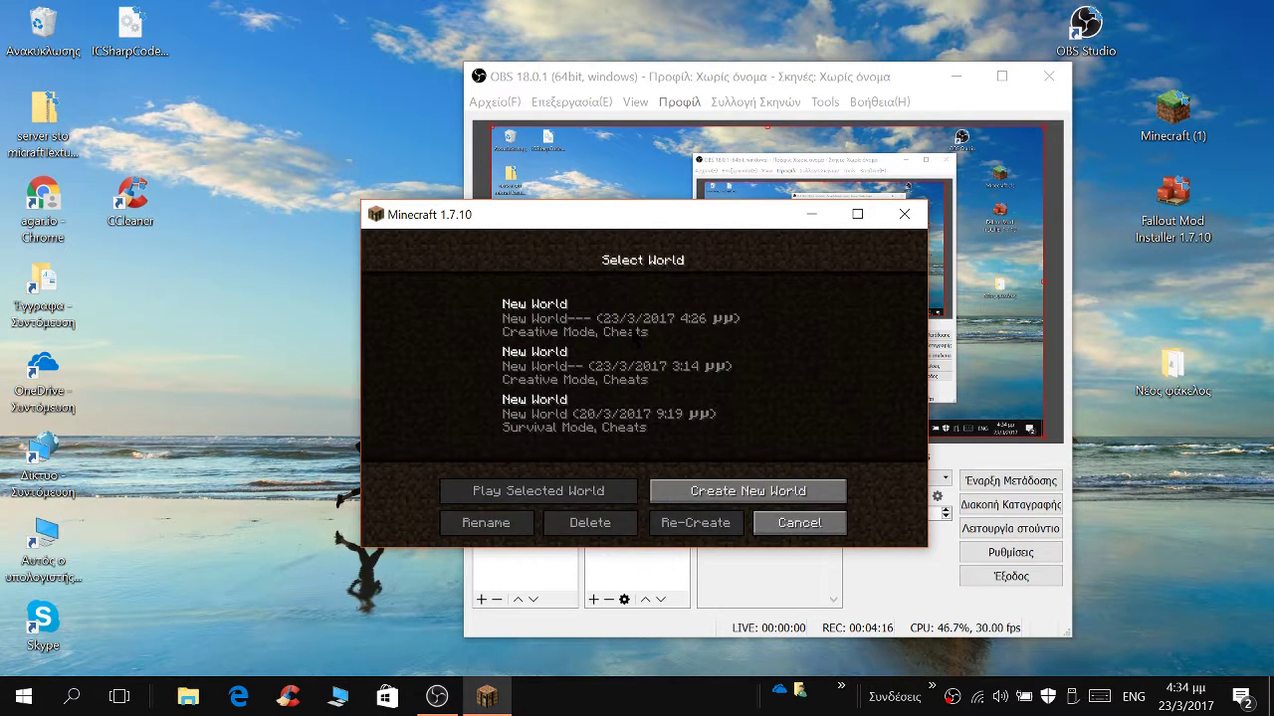
left_click(637, 333)
left_click(562, 491)
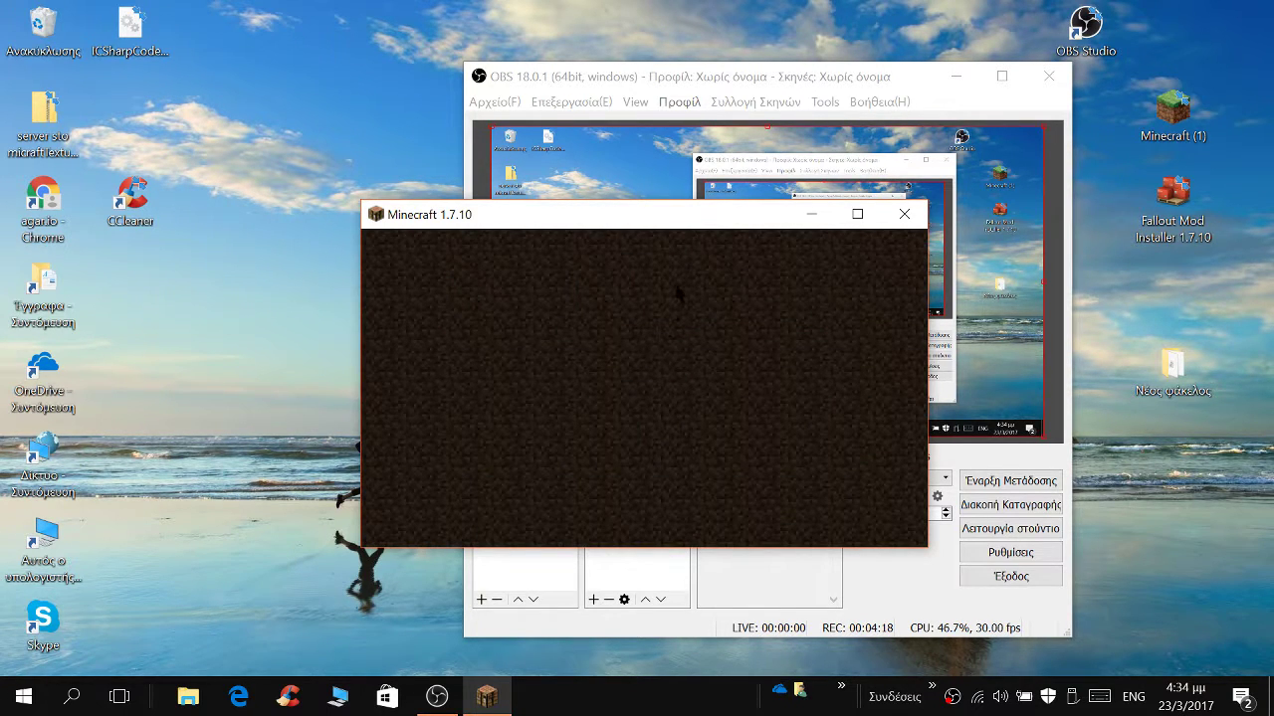
left_click(855, 212)
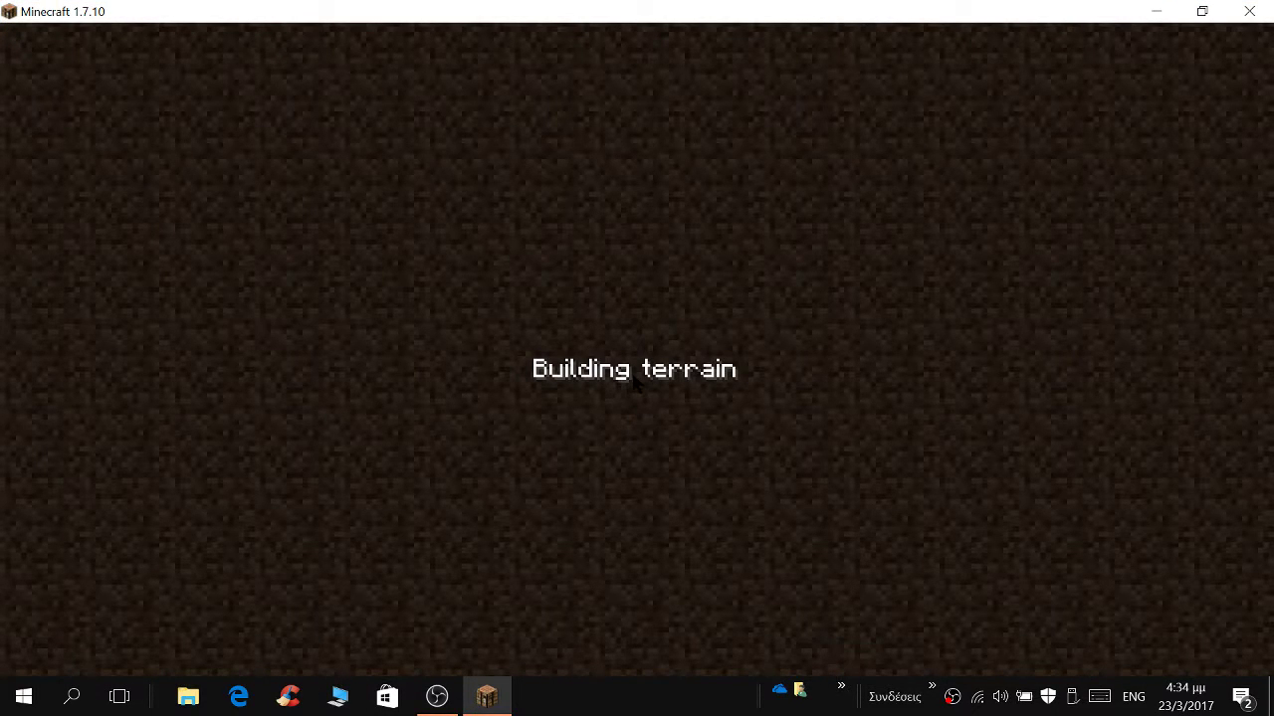
left_click(437, 696)
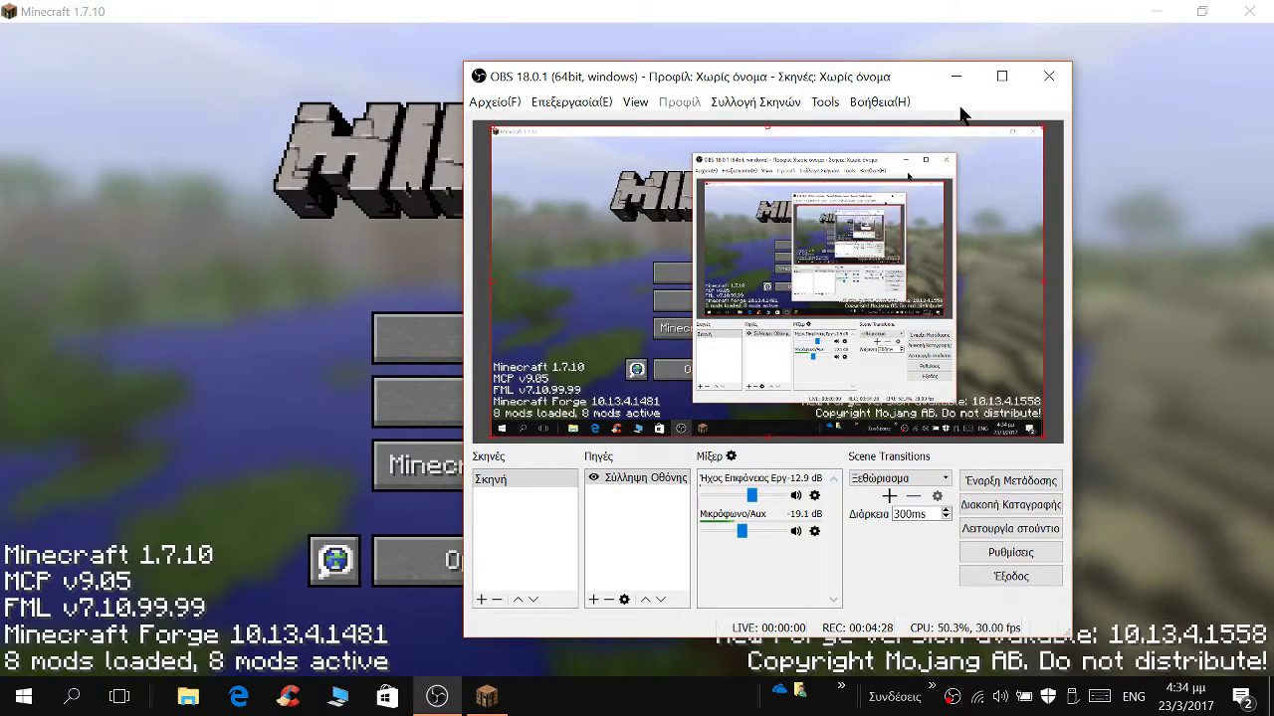
left_click(281, 476)
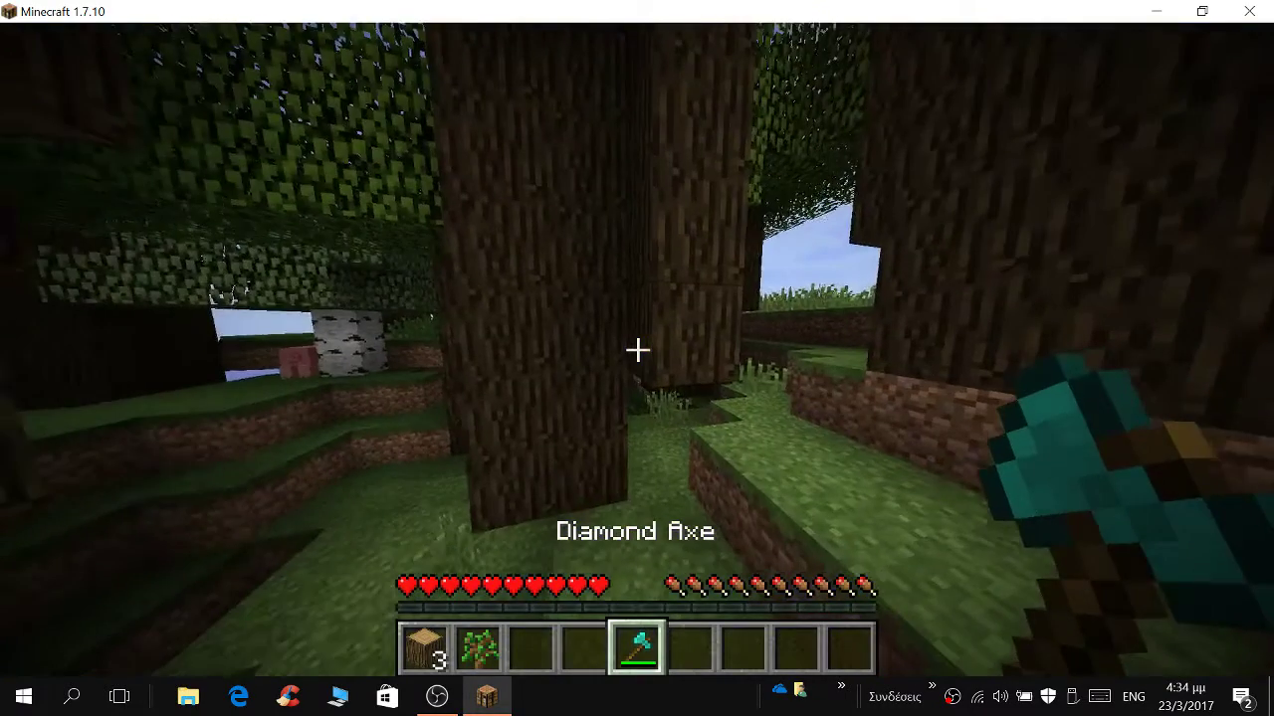
Walk out of the trees toward the pigs and switch to creative mode with the command /gamemode 1.
key("w")
left_click_drag(637, 350, 637, 350)
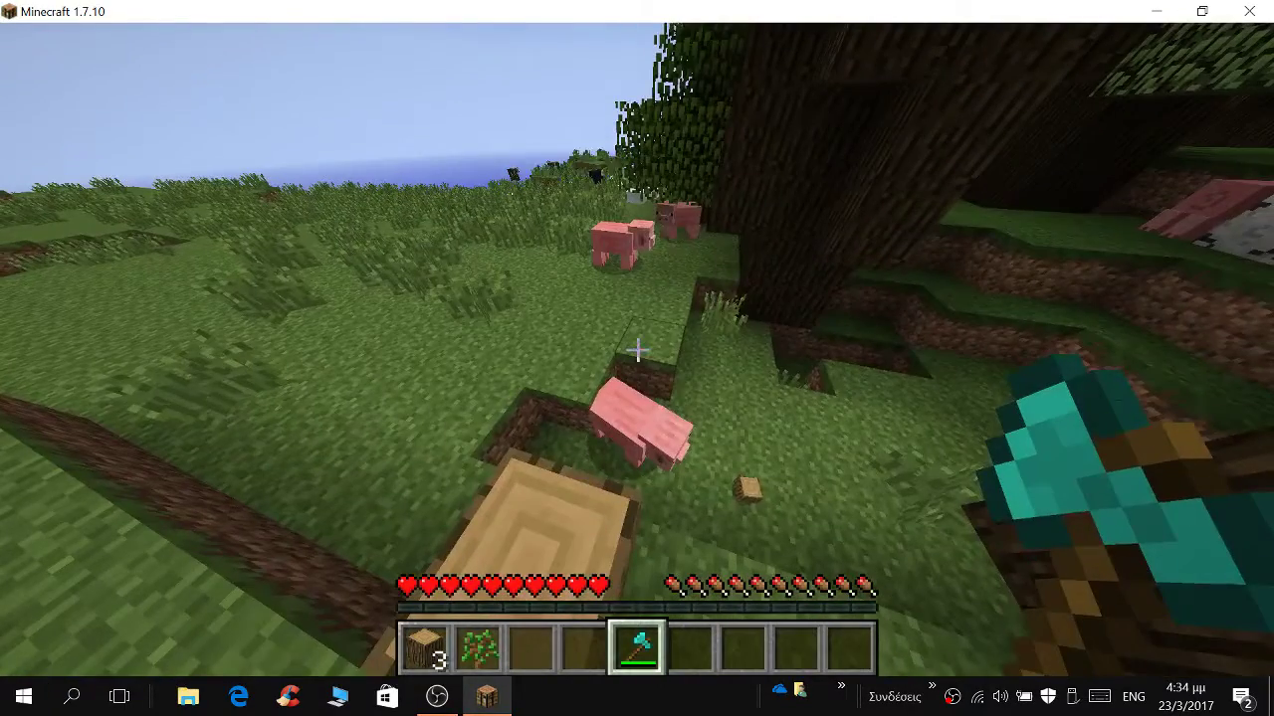
key("slash")
type("ga")
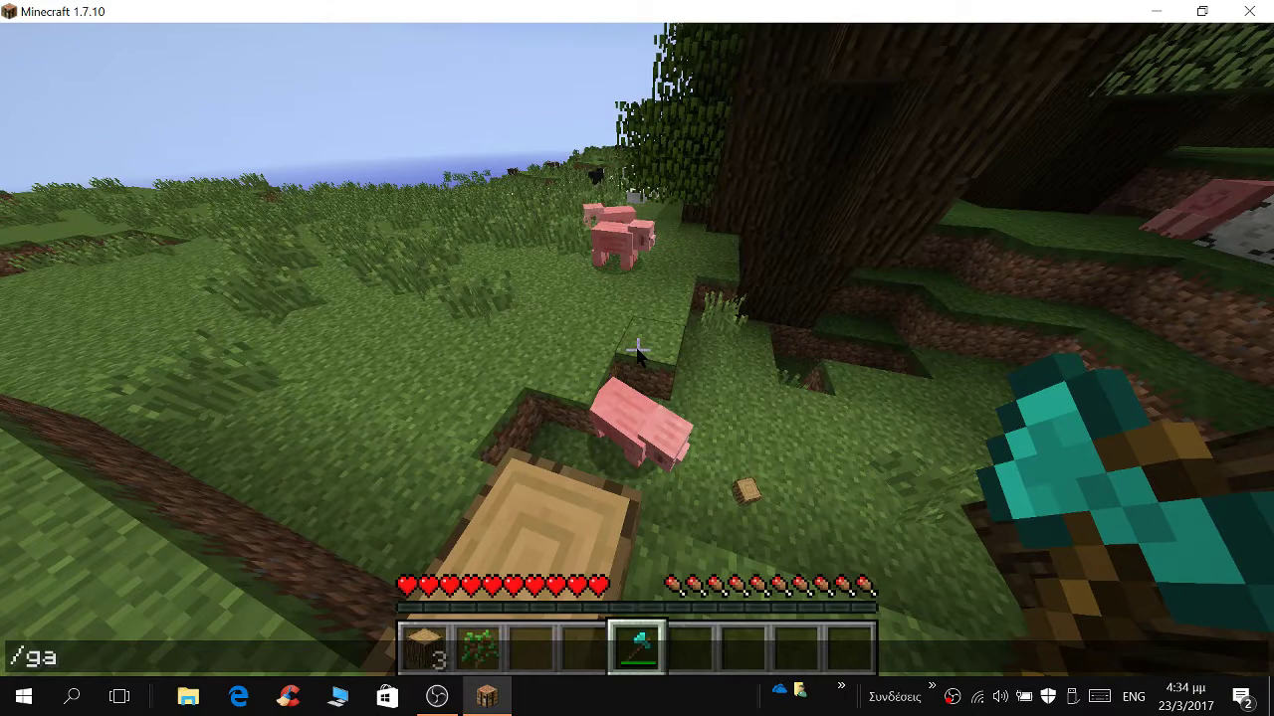
type("memod")
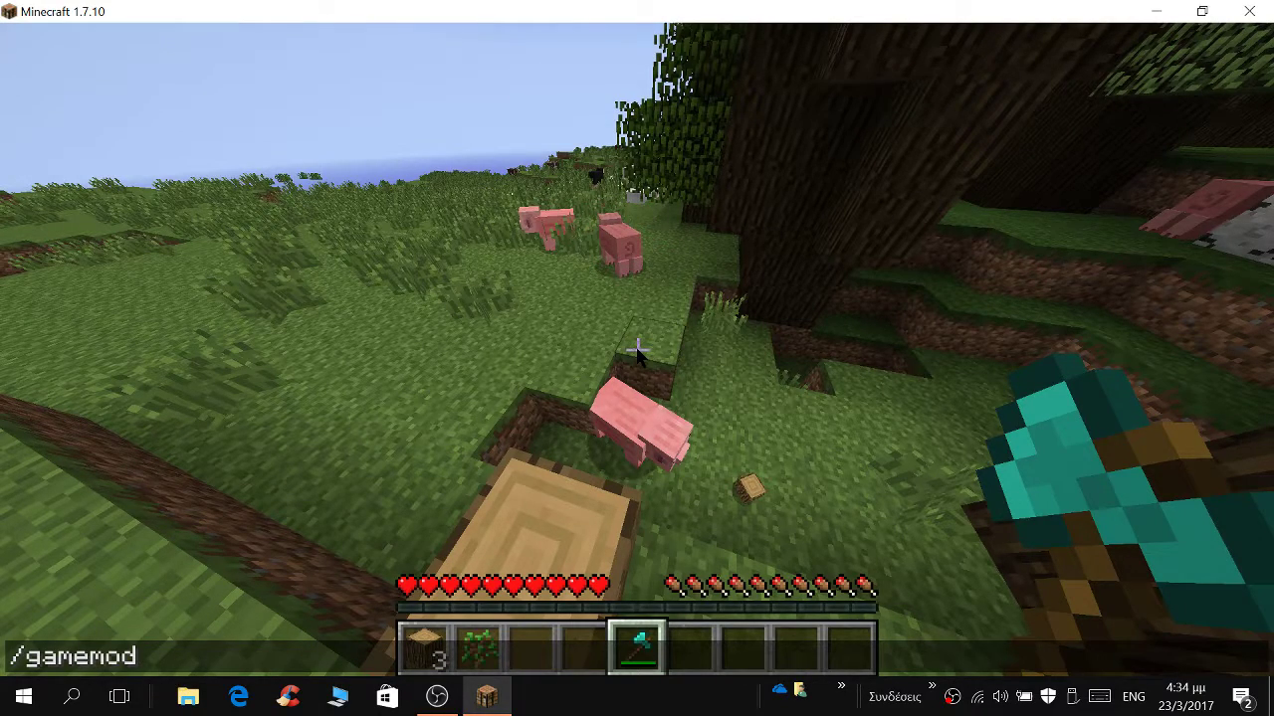
type("e 1")
key("Return")
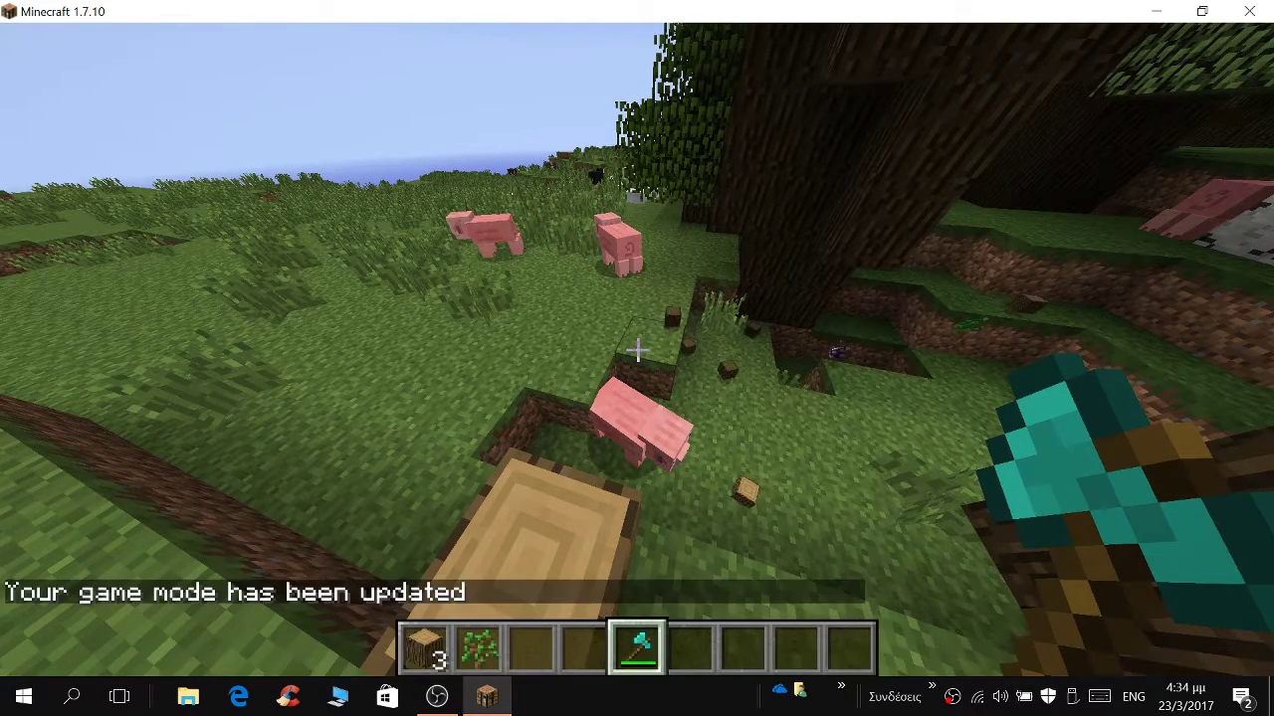
Examine the Fallout pistols and rifles, shotguns and SMGs, and heavy weapons on page 2 of the creative inventory.
key("e")
left_click(867, 61)
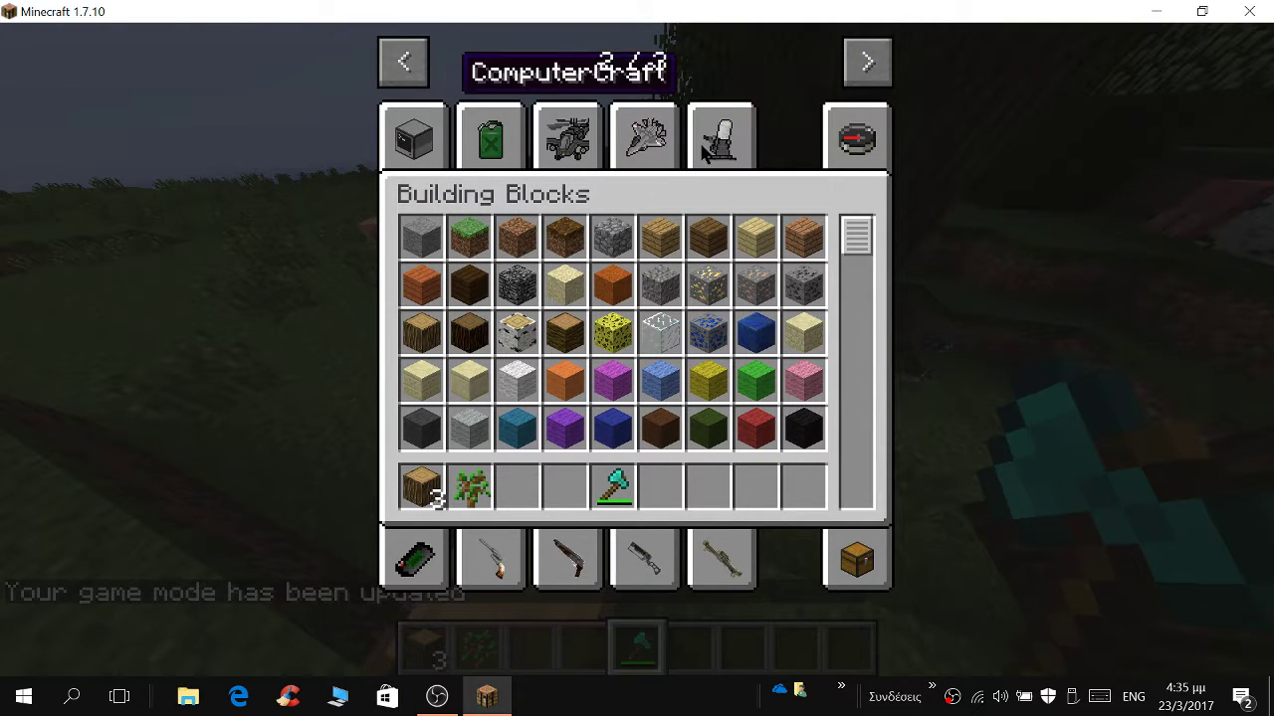
left_click(497, 567)
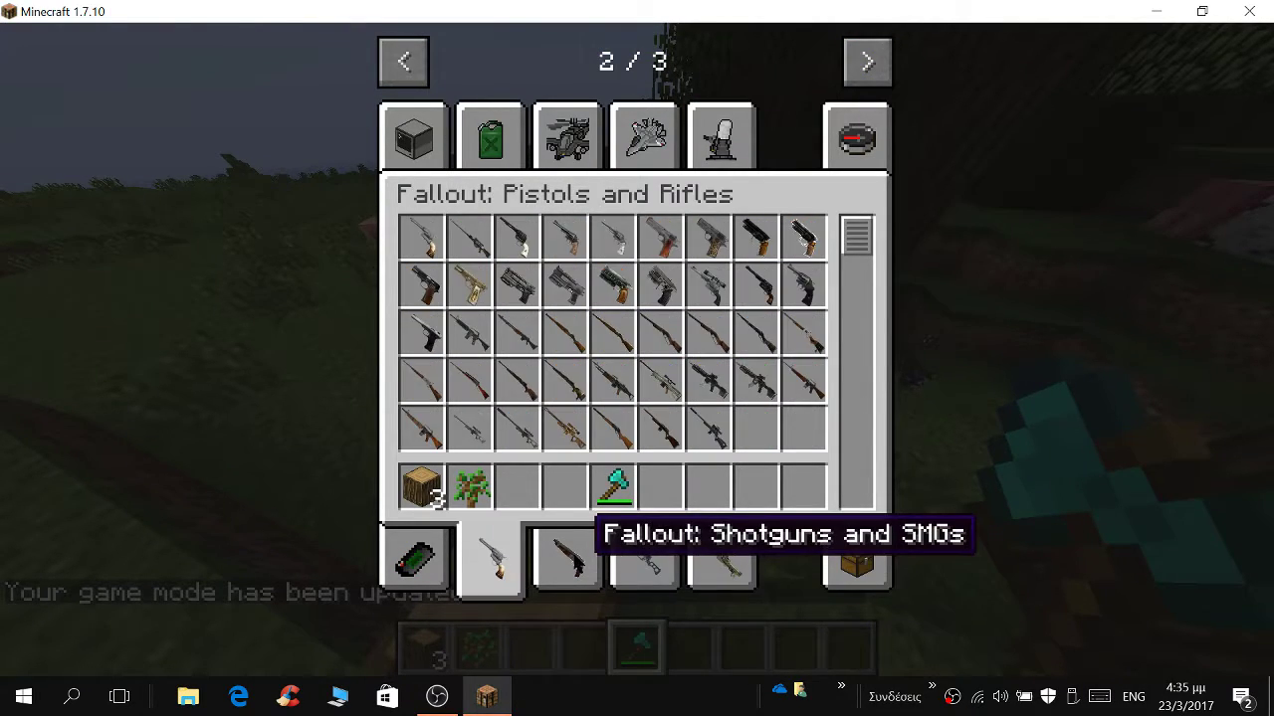
left_click(557, 582)
left_click(719, 557)
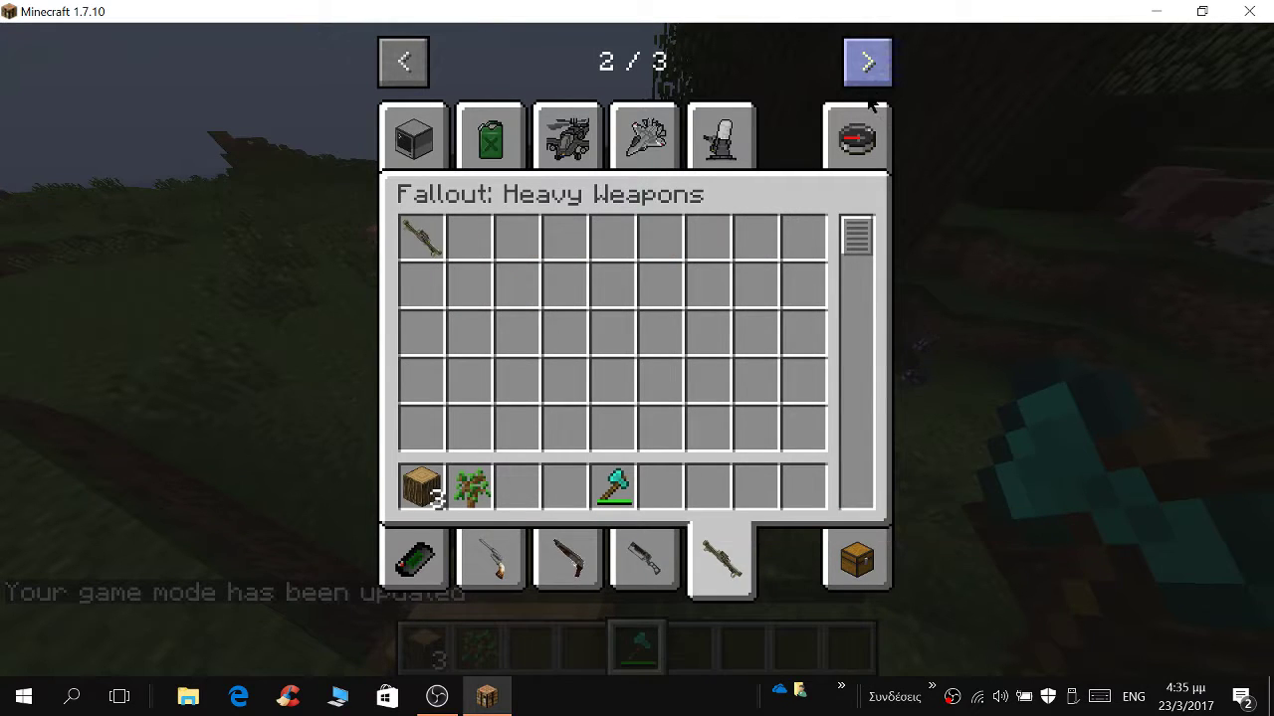
left_click(856, 136)
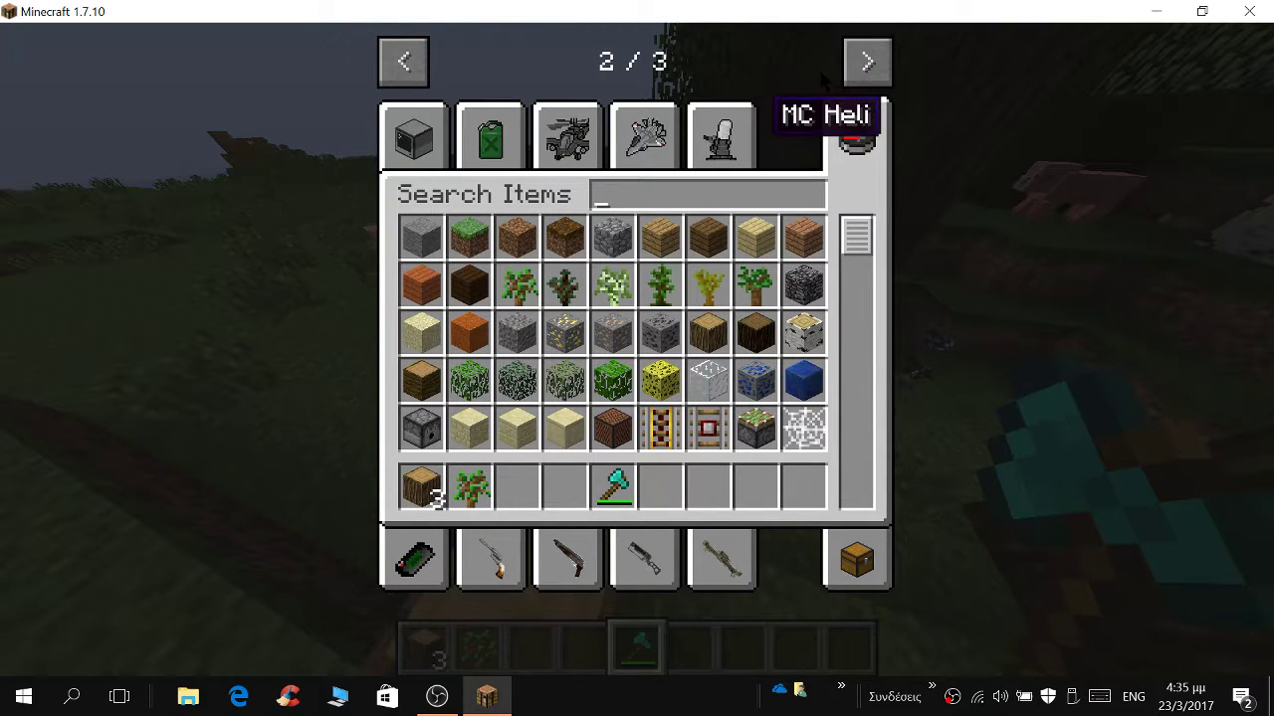
Examine the Fallout blocks, armor, melee weapons, and chems and food on page 3 of the inventory, then close it without taking an item.
left_click(862, 63)
left_click(642, 139)
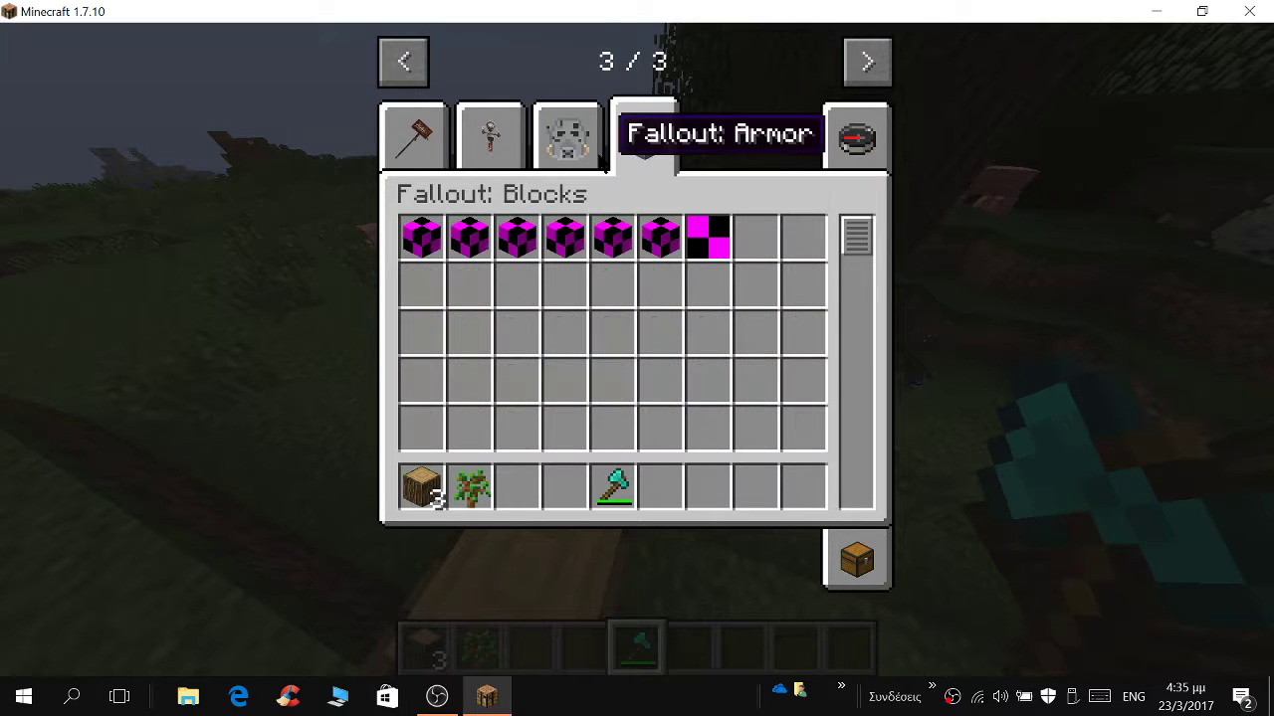
left_click(577, 137)
left_click(416, 134)
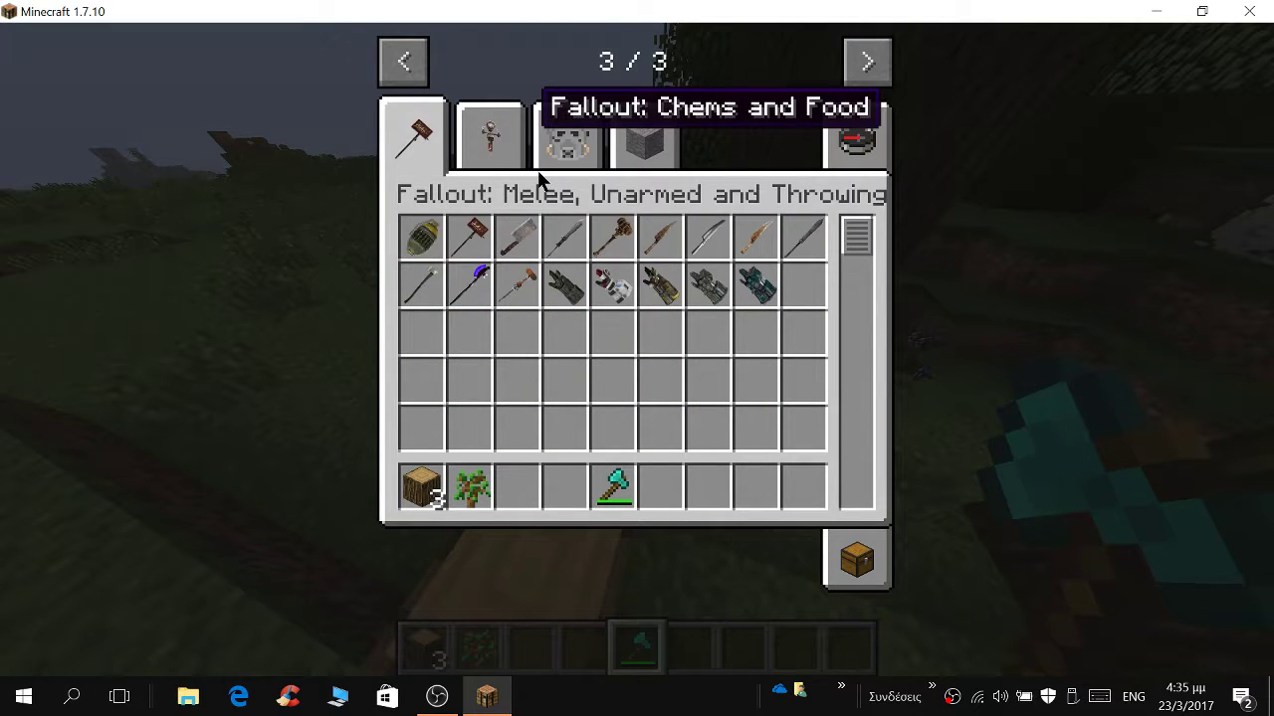
left_click(490, 137)
left_click(468, 237)
left_click(516, 426)
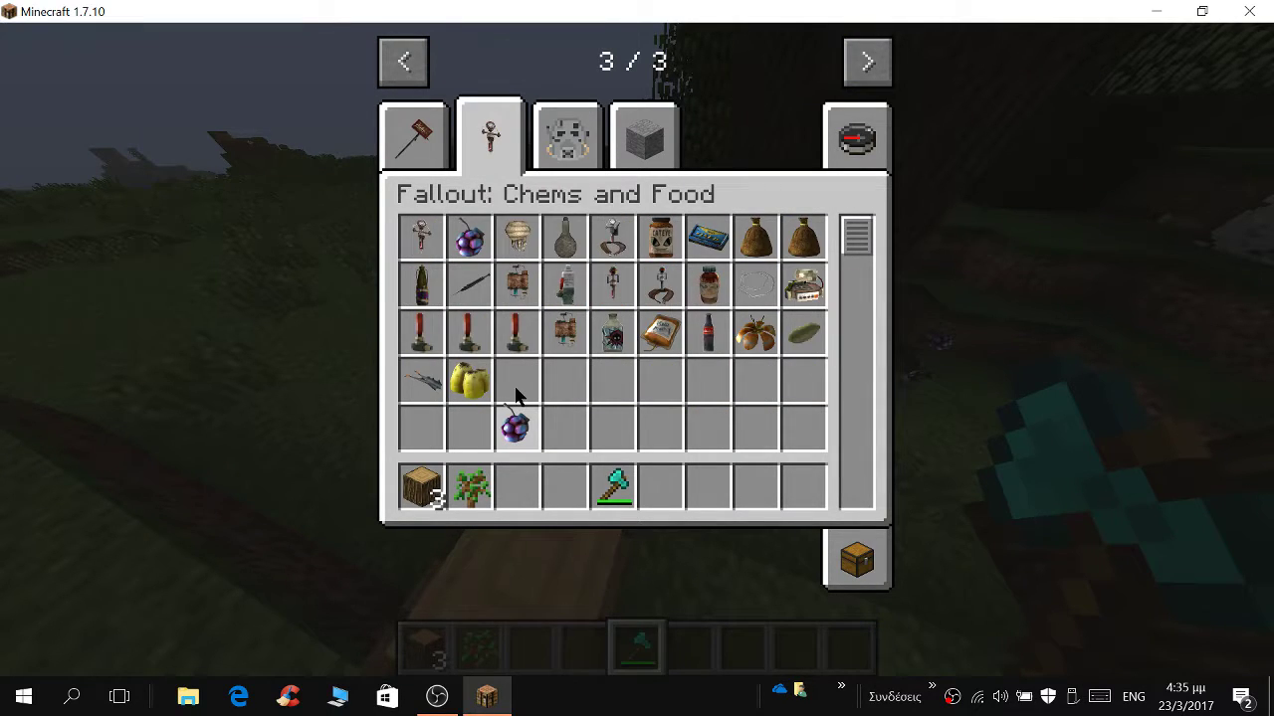
left_click(516, 267)
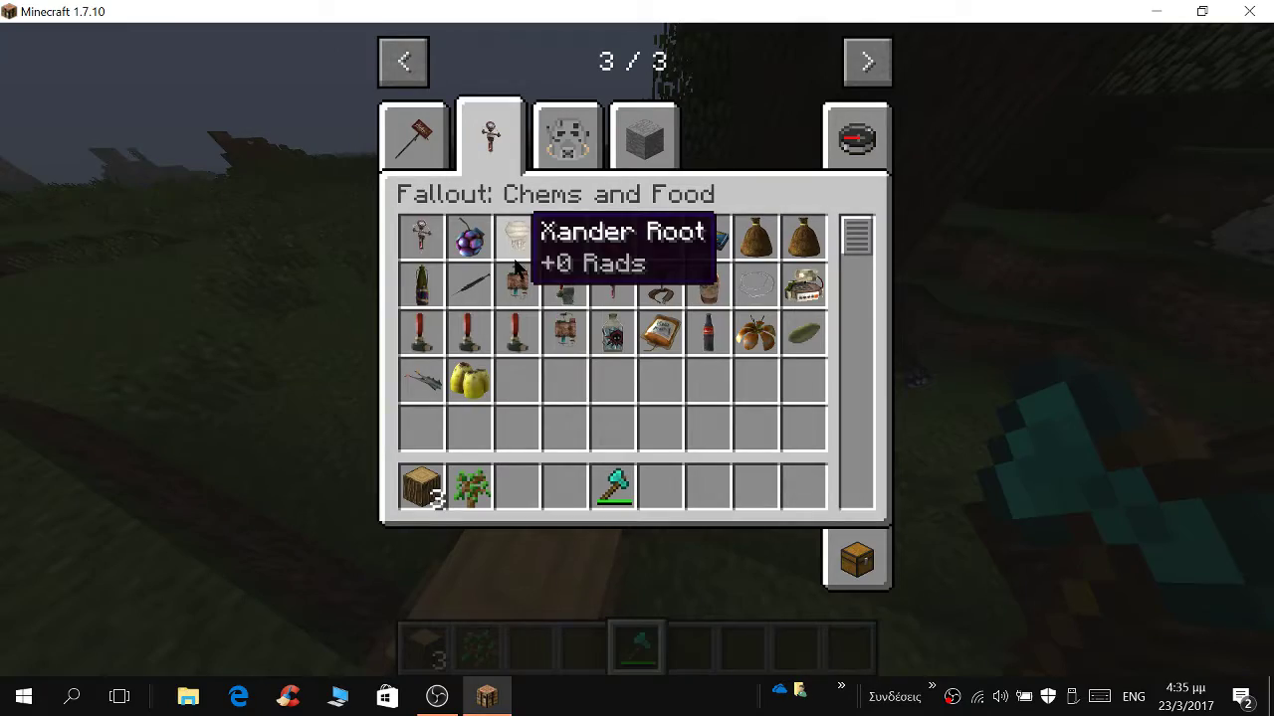
key("e")
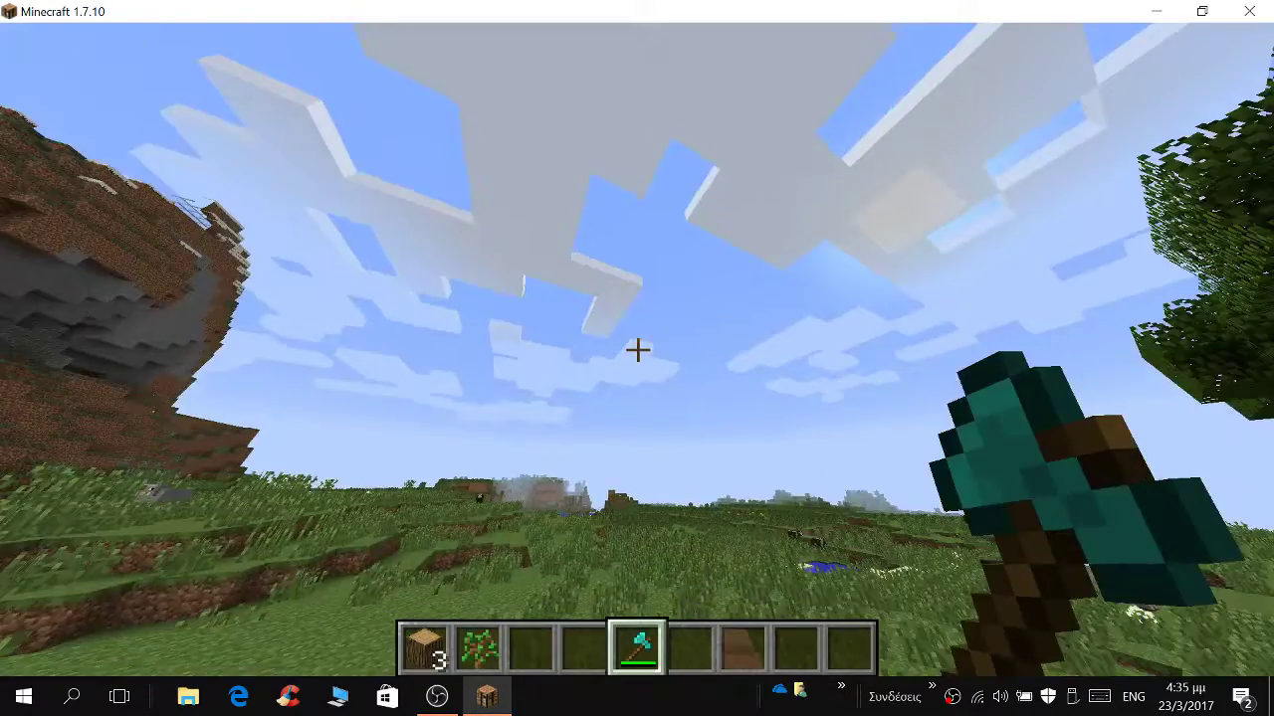
Save the world and quit to the title screen.
key("Escape")
left_click(650, 482)
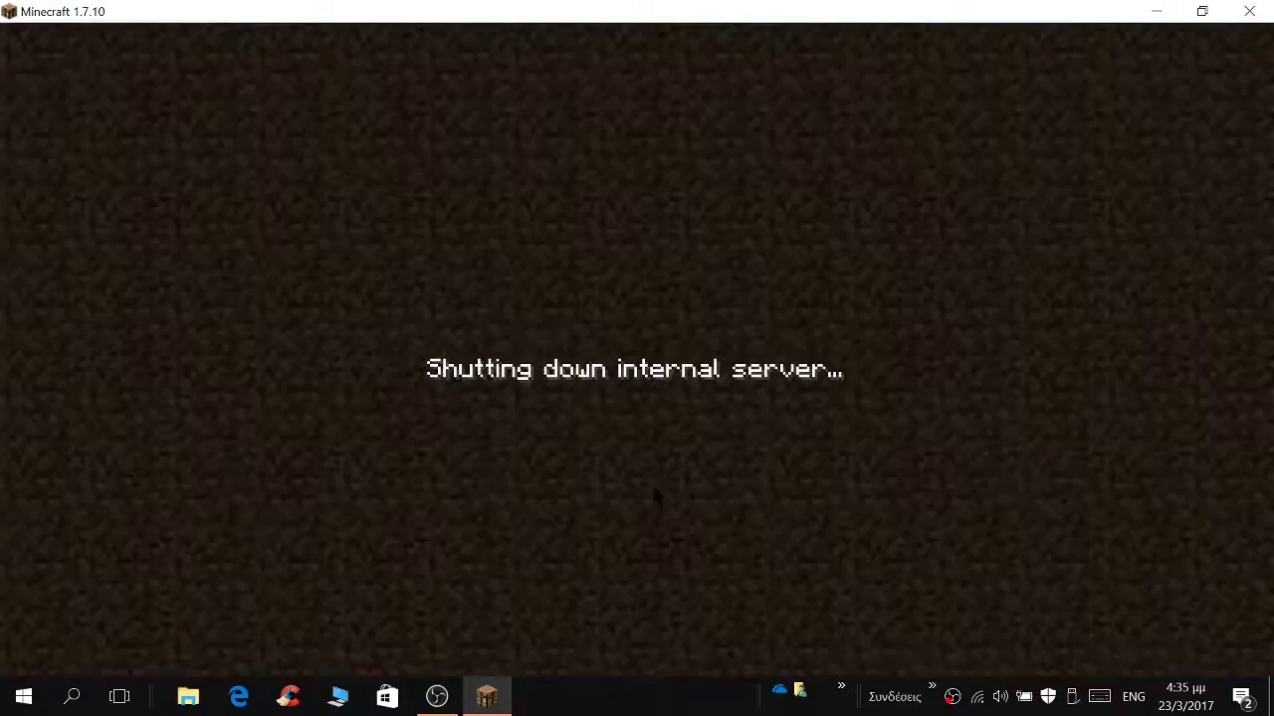
left_click(386, 696)
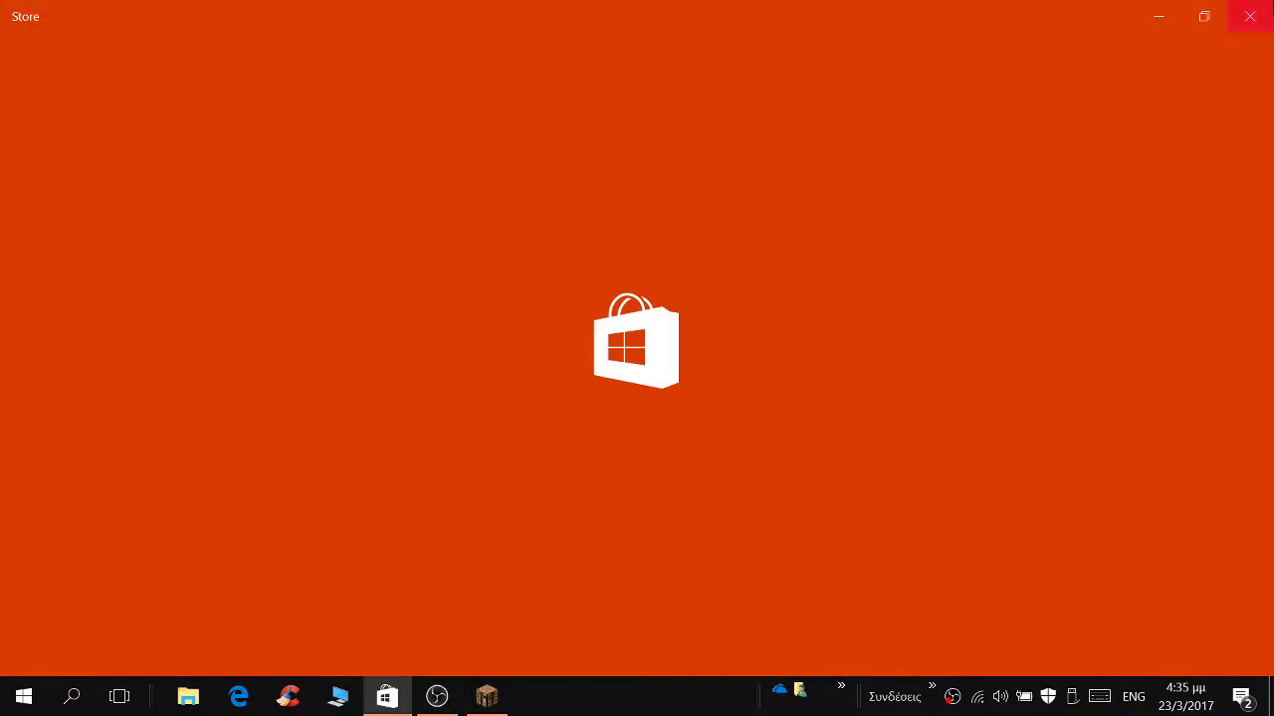